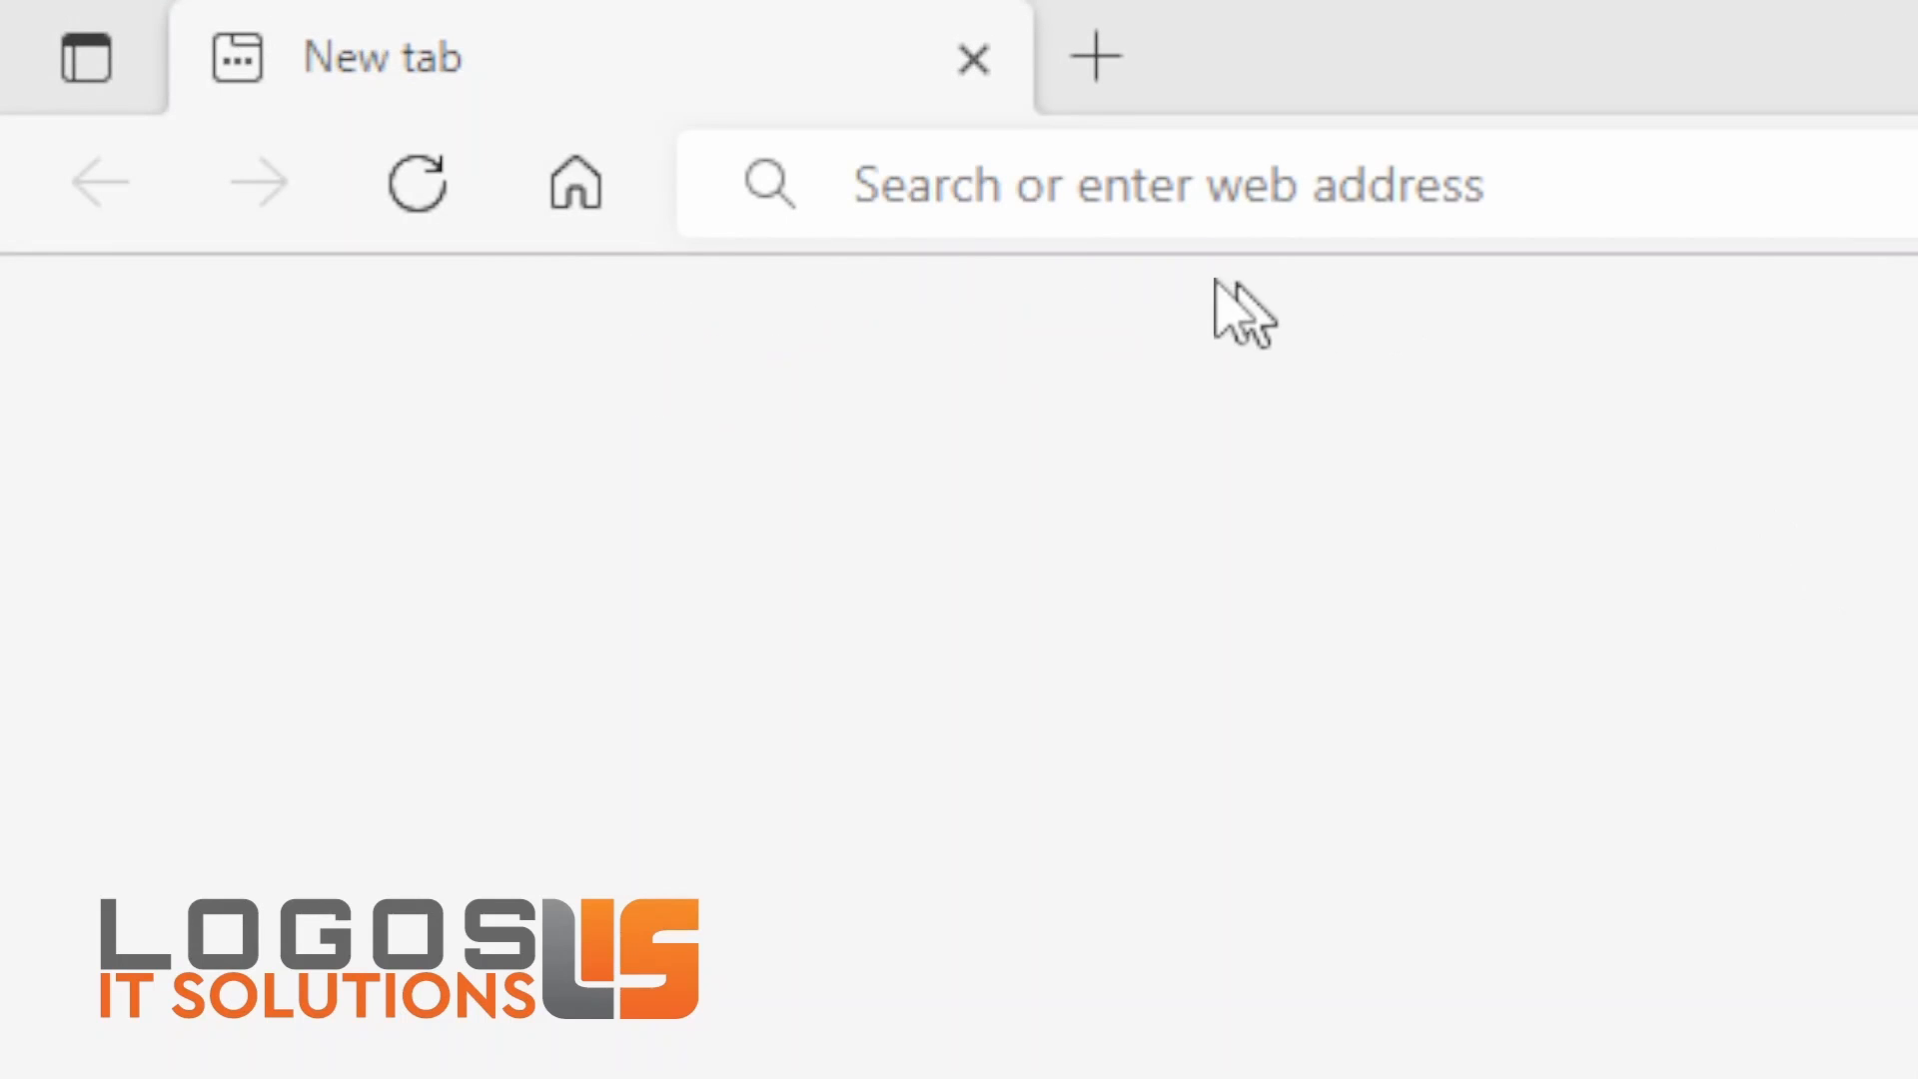
Step: Go to portal.office.com to open the Microsoft account sign-in page
click(945, 199)
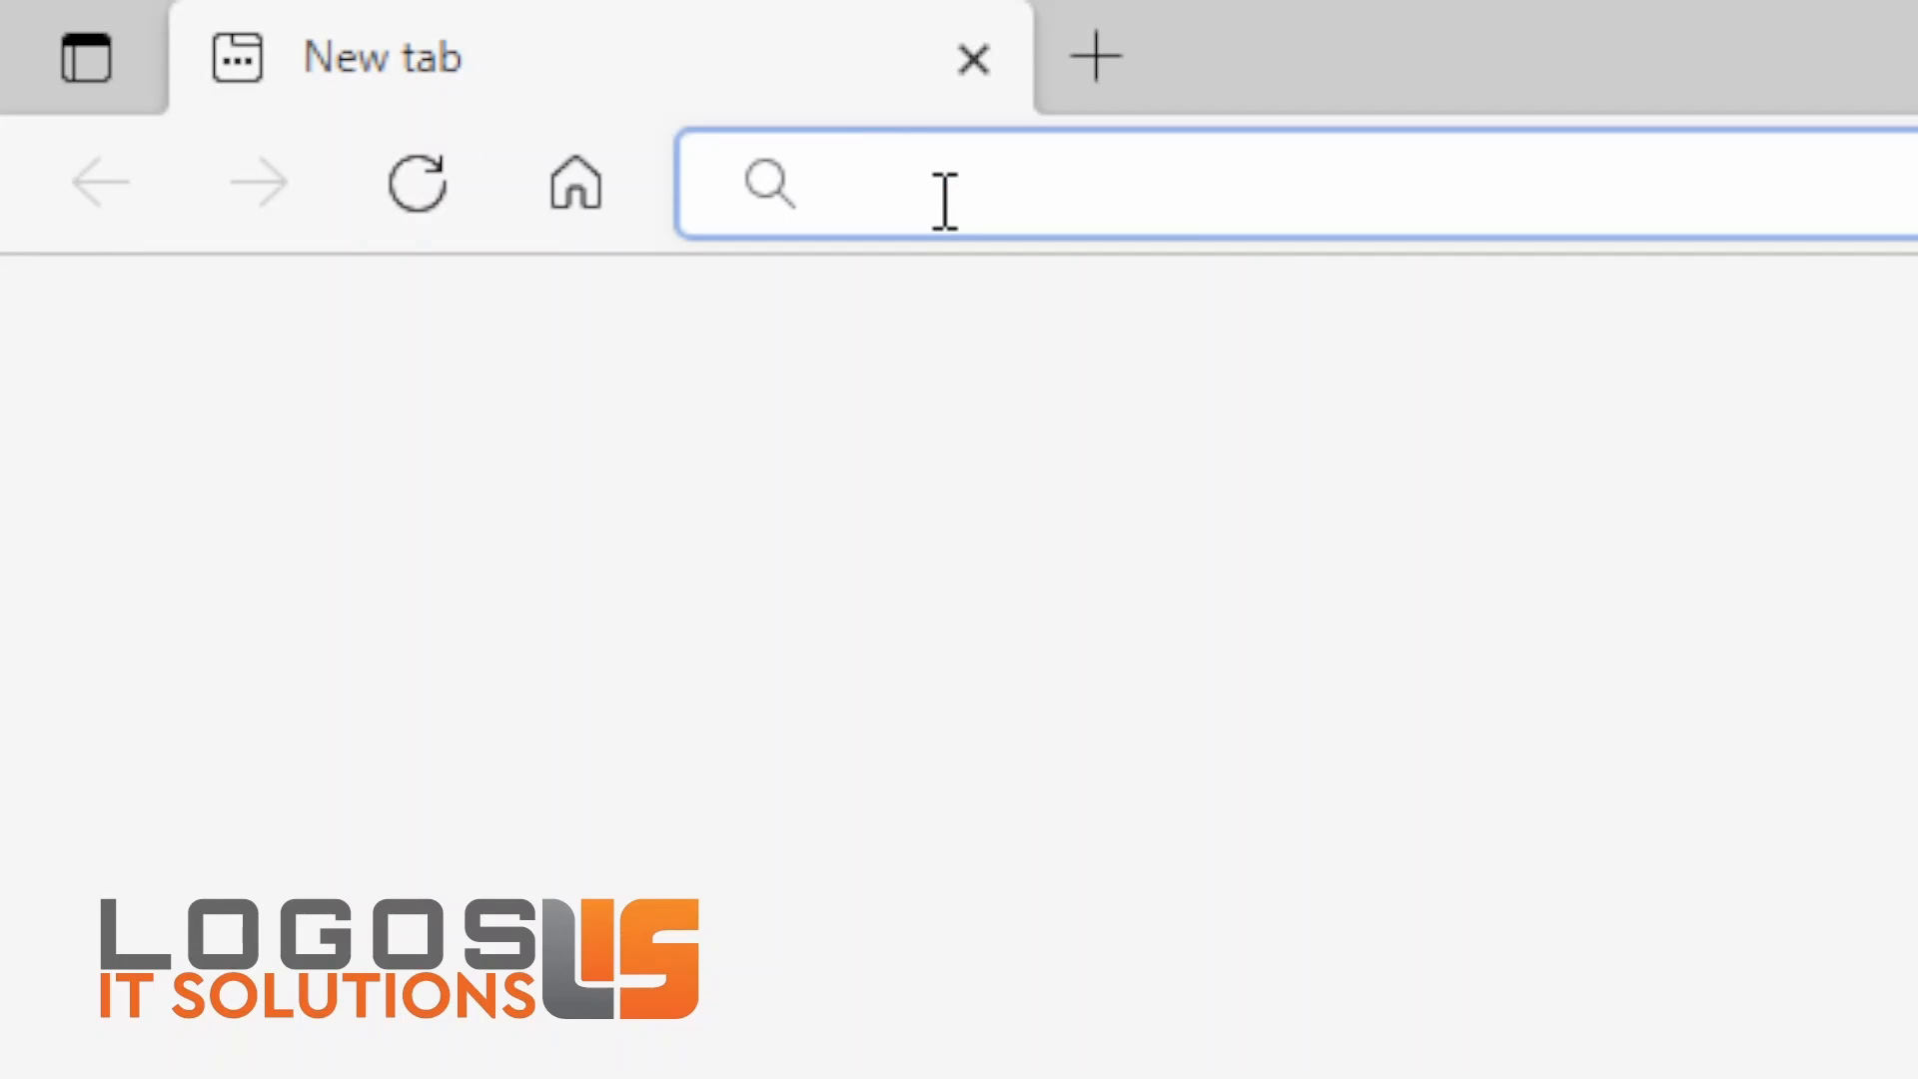
text(portal.o)
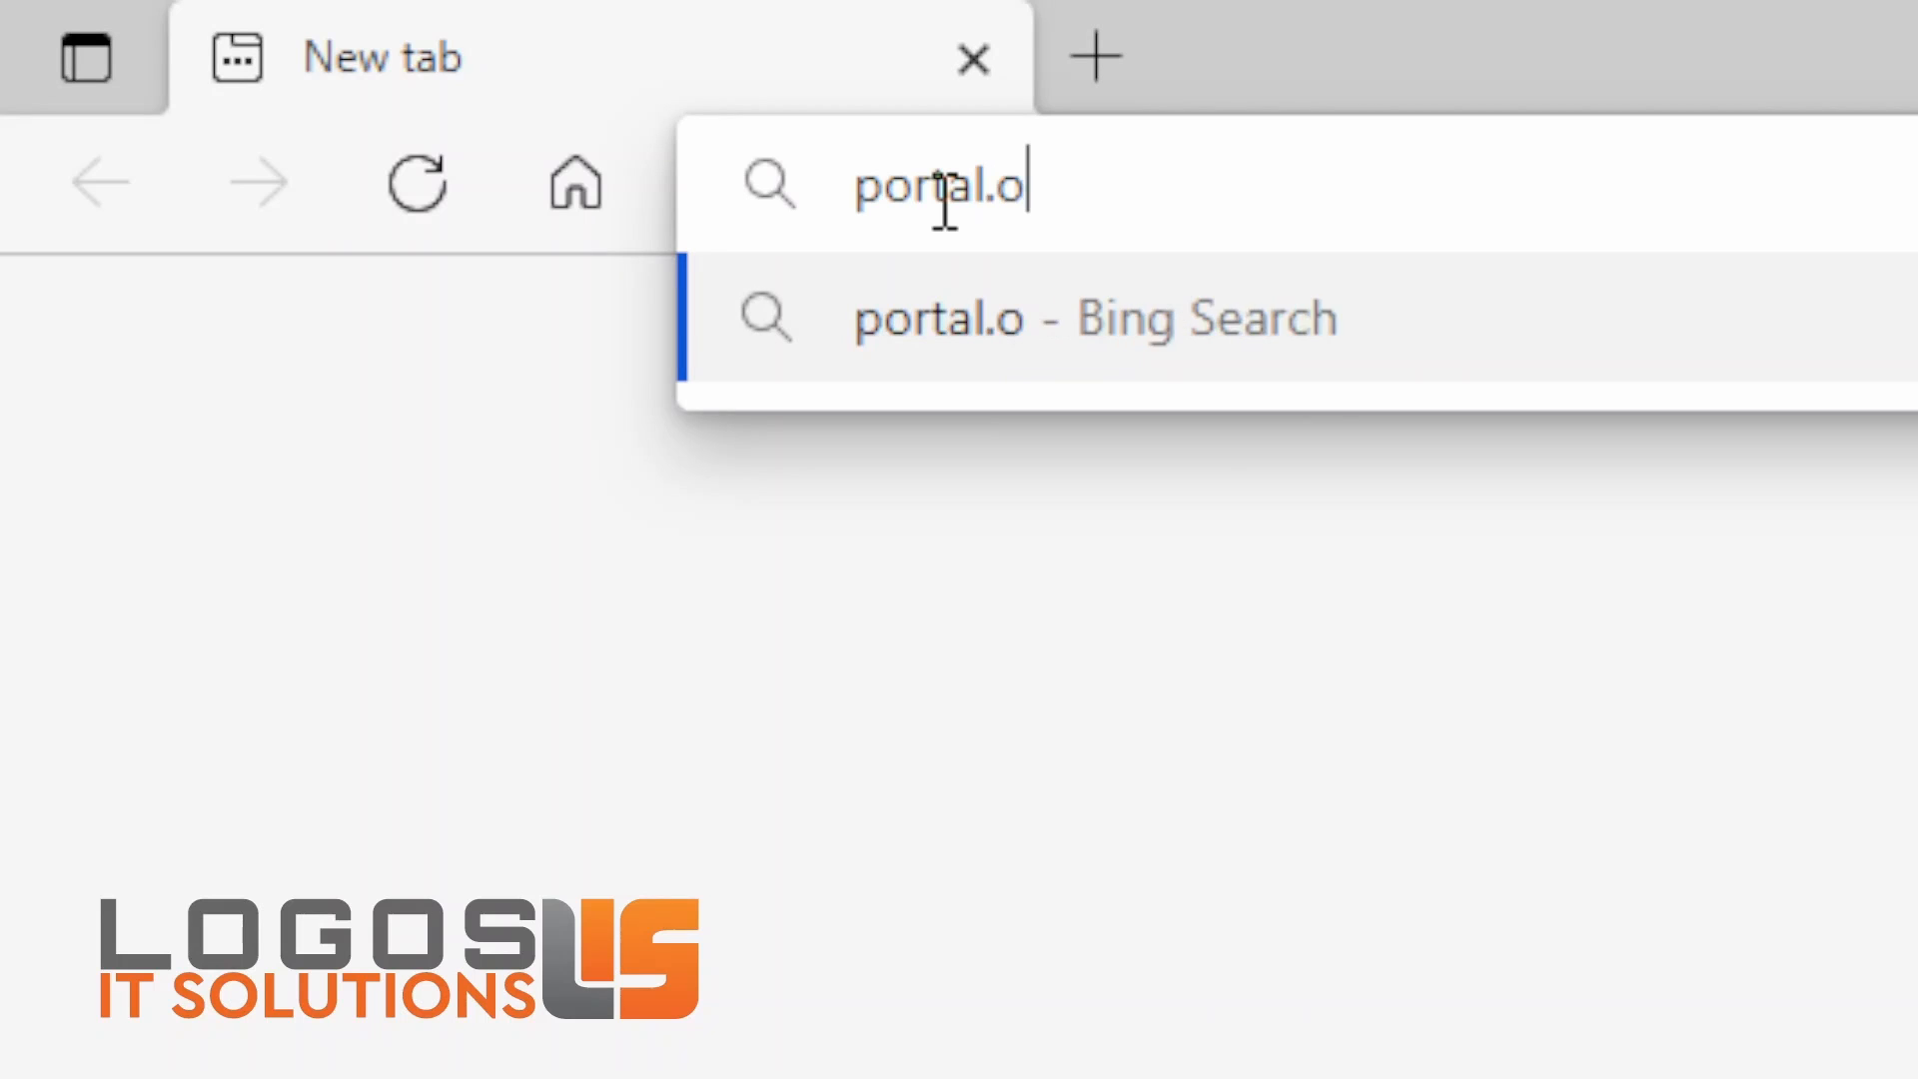
text(ffice.com)
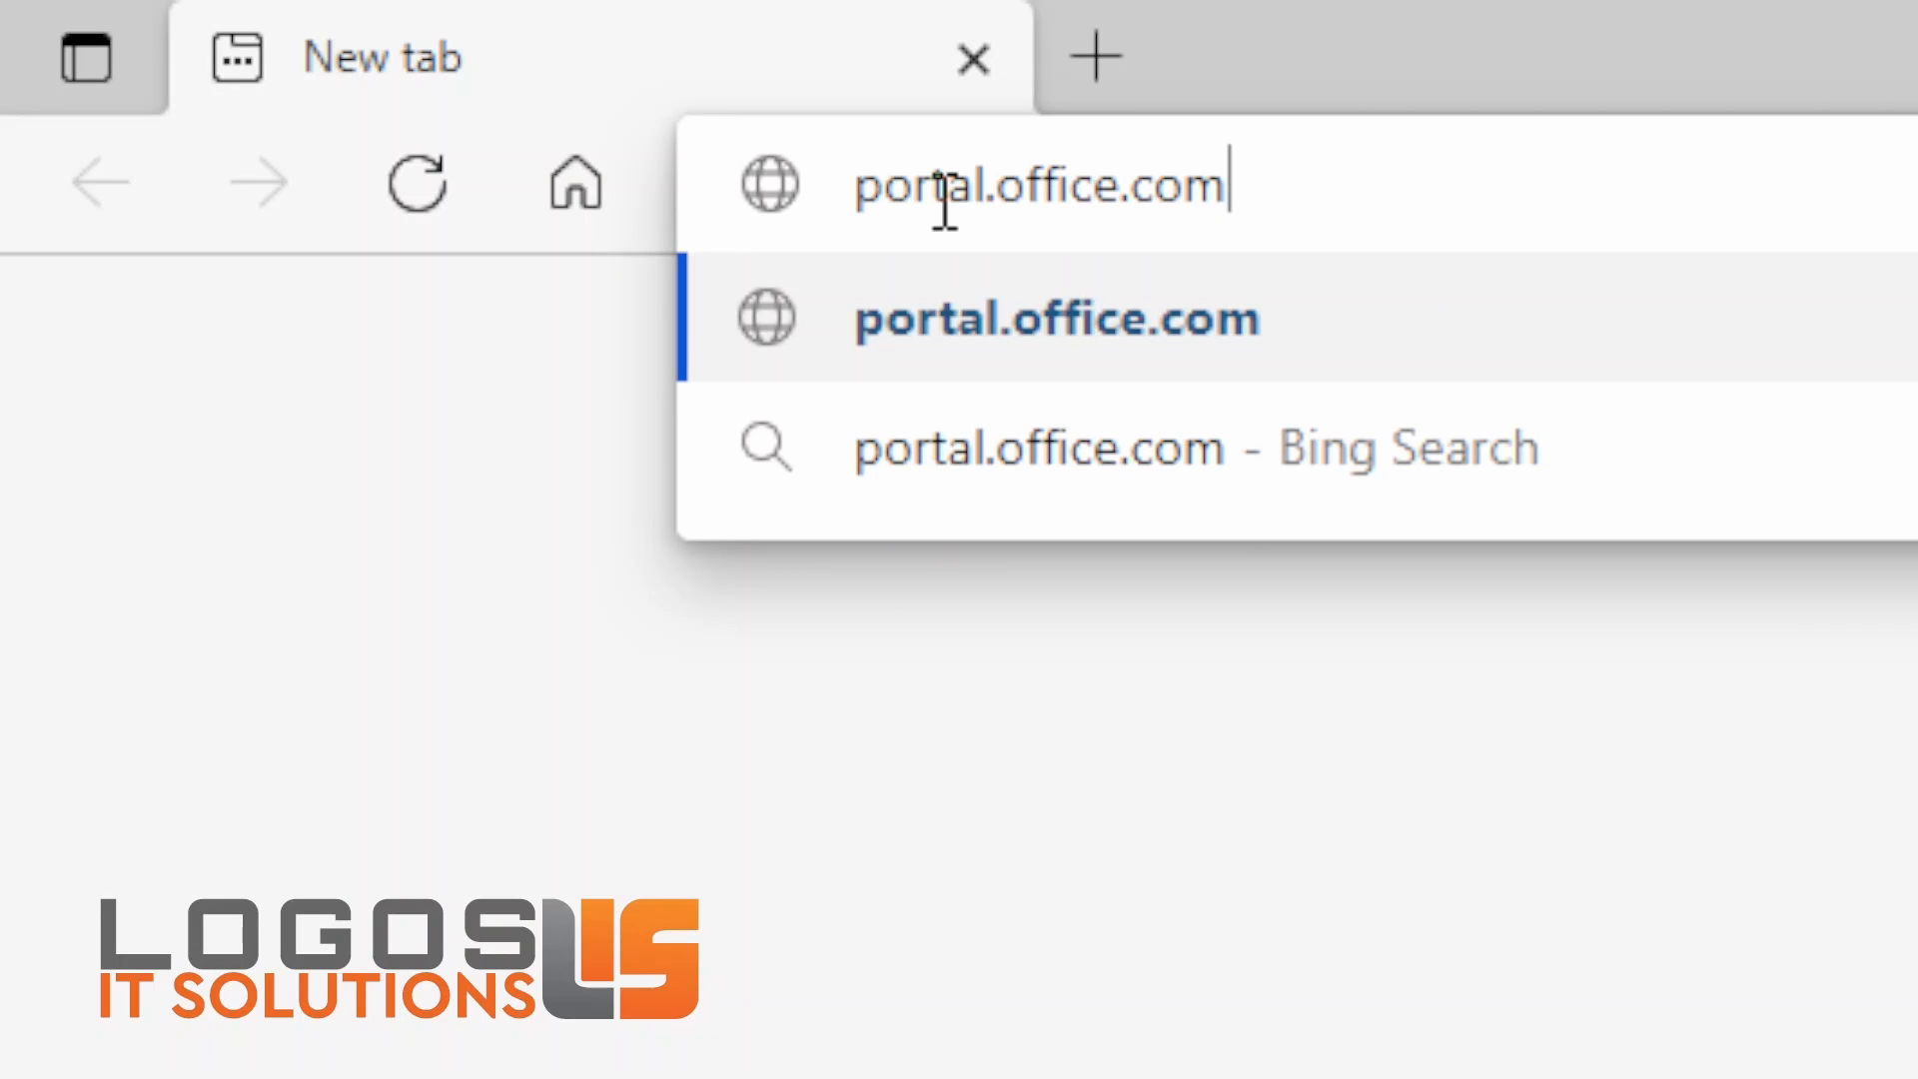
key(Return)
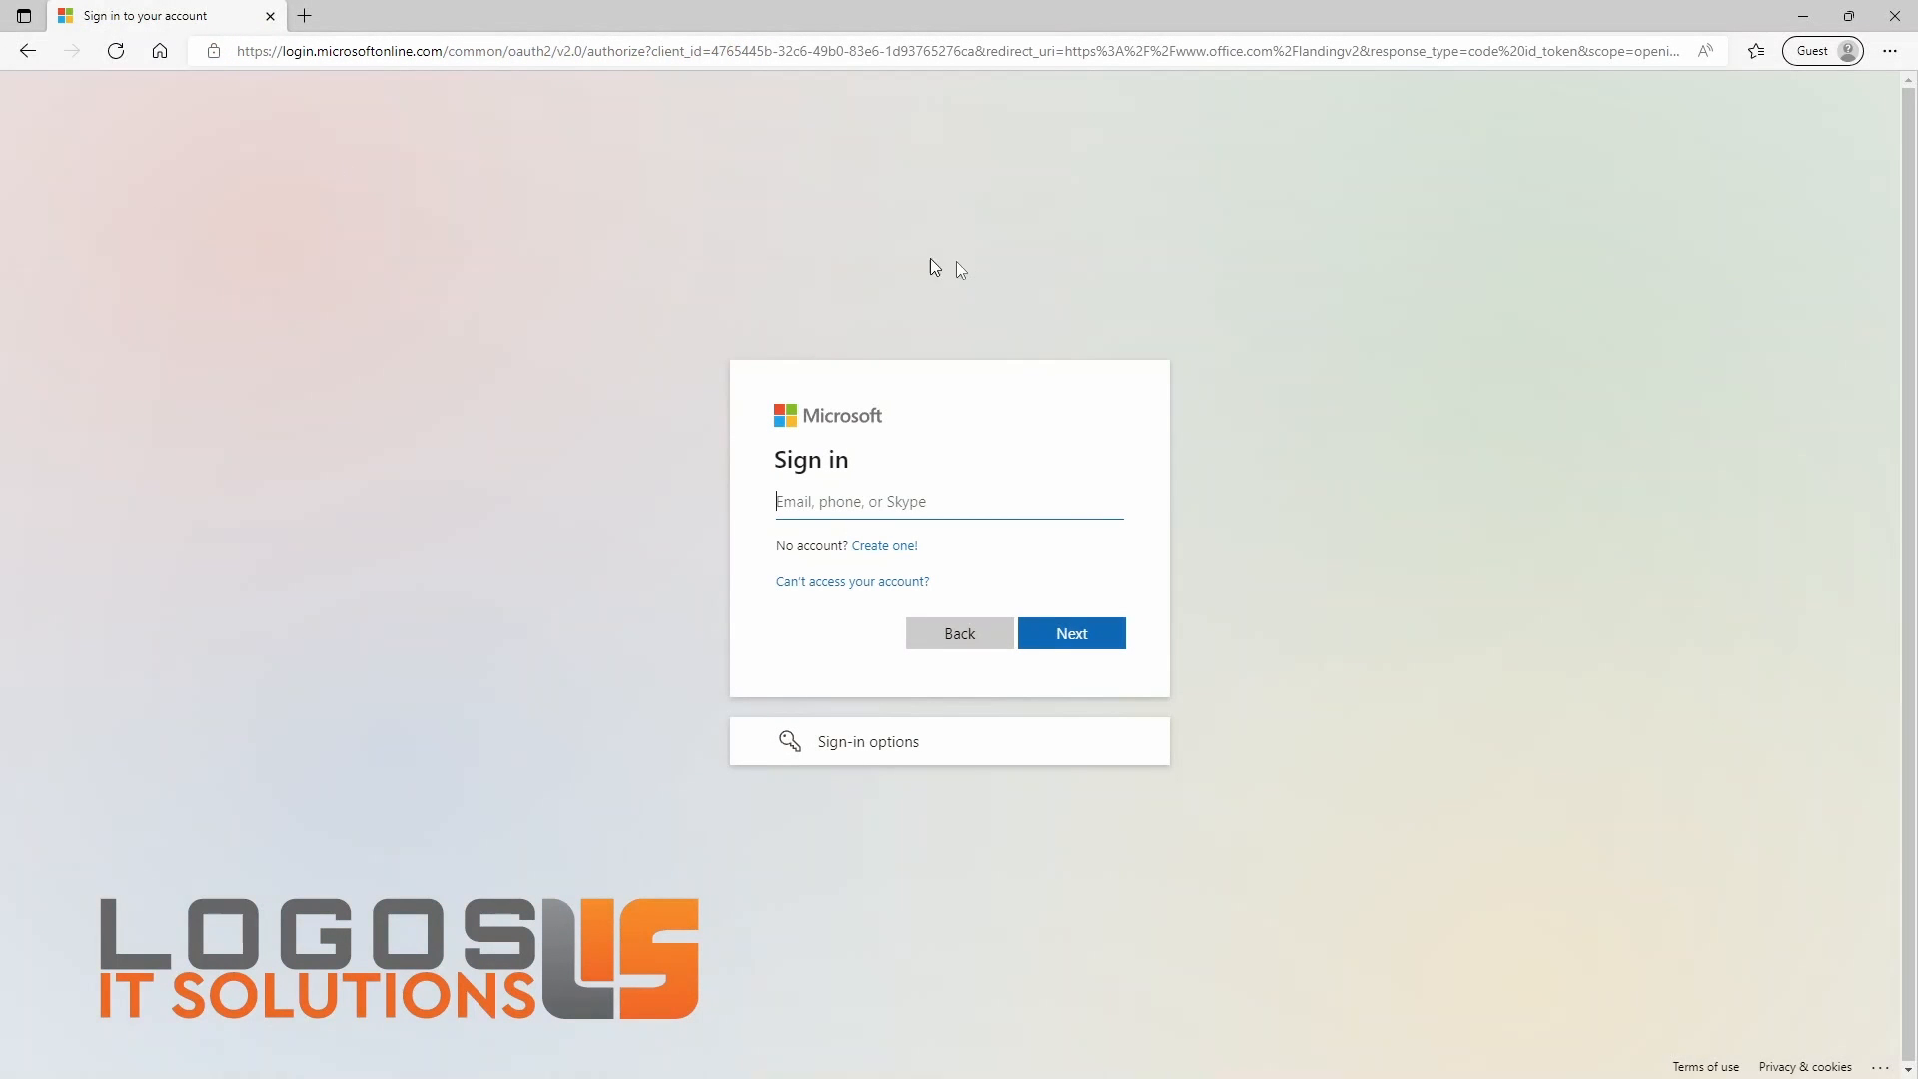
Step: Enter the account's e-mail address on the sign-in form and continue to the password prompt
click(1020, 502)
click(869, 729)
click(1096, 652)
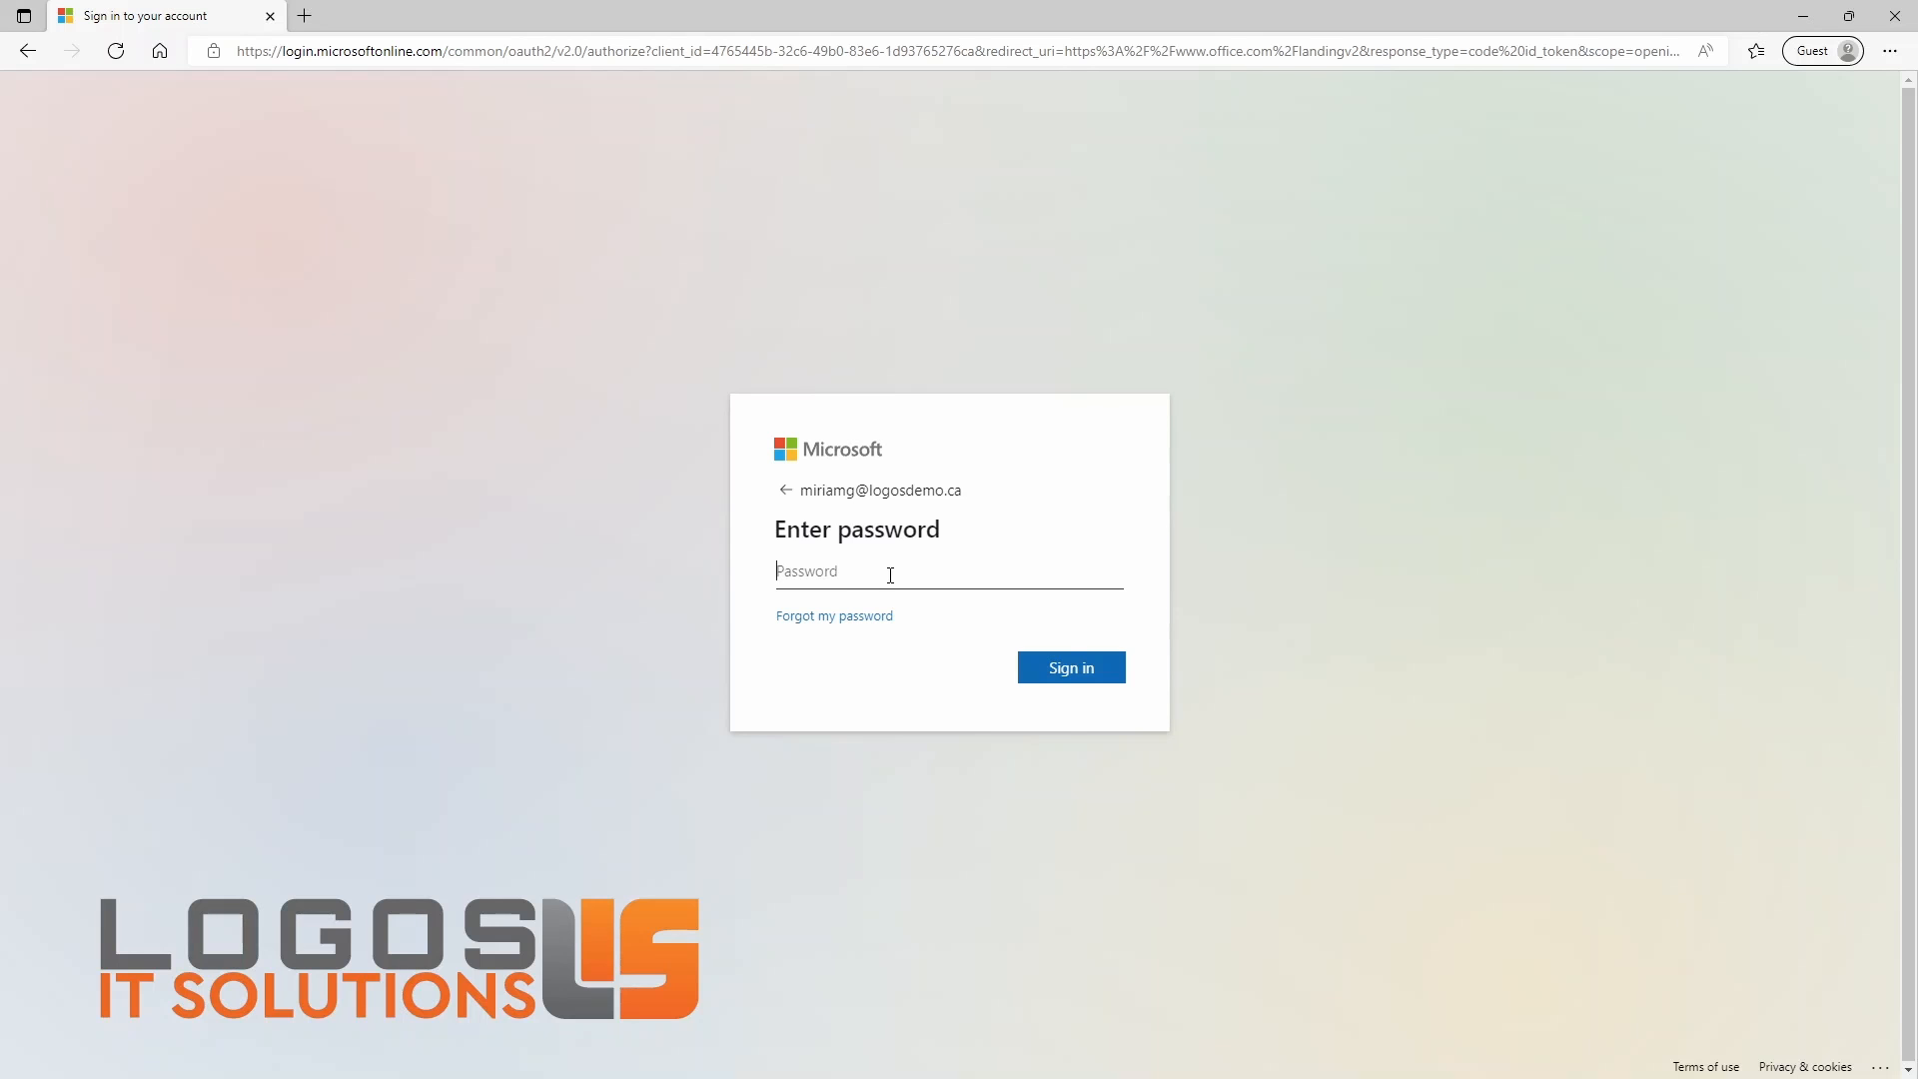
Step: Enter the account password, sign in, and proceed to the required account security setup
click(890, 576)
click(886, 734)
click(1063, 677)
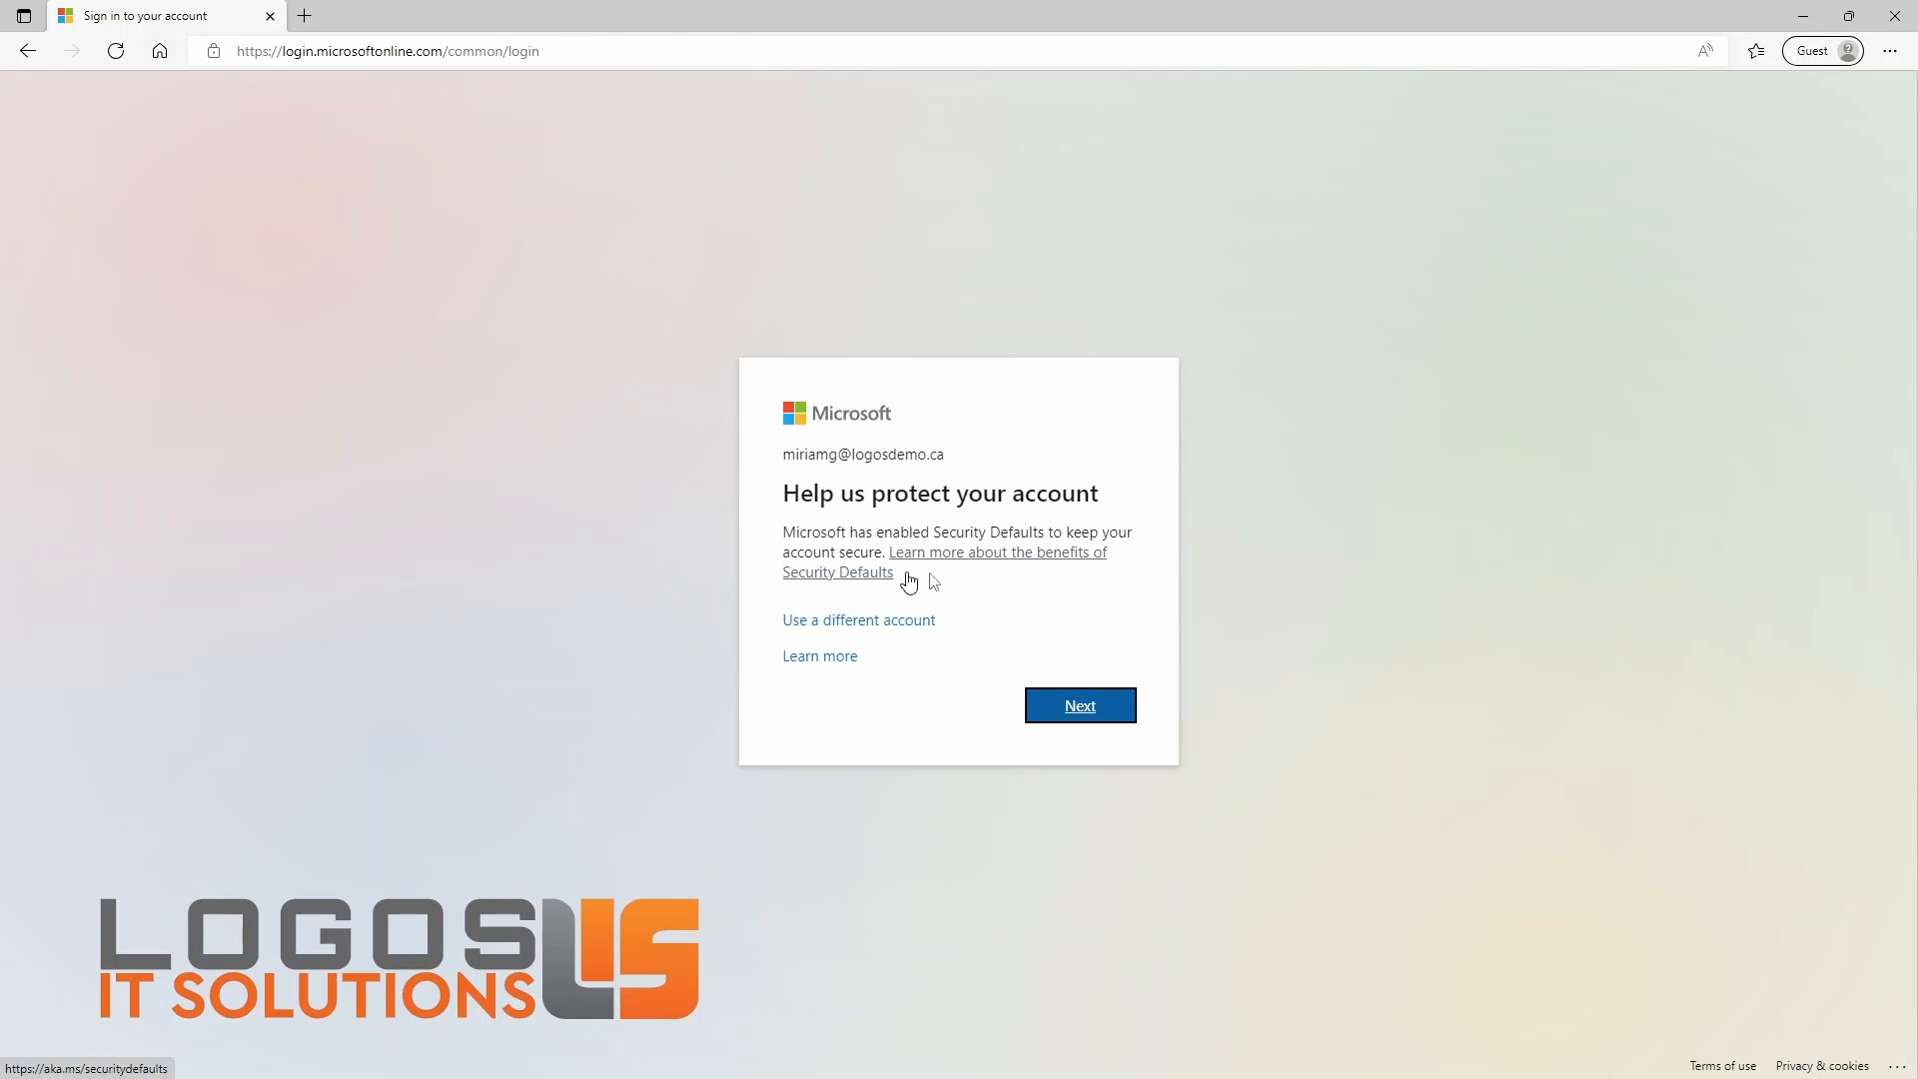
click(1047, 714)
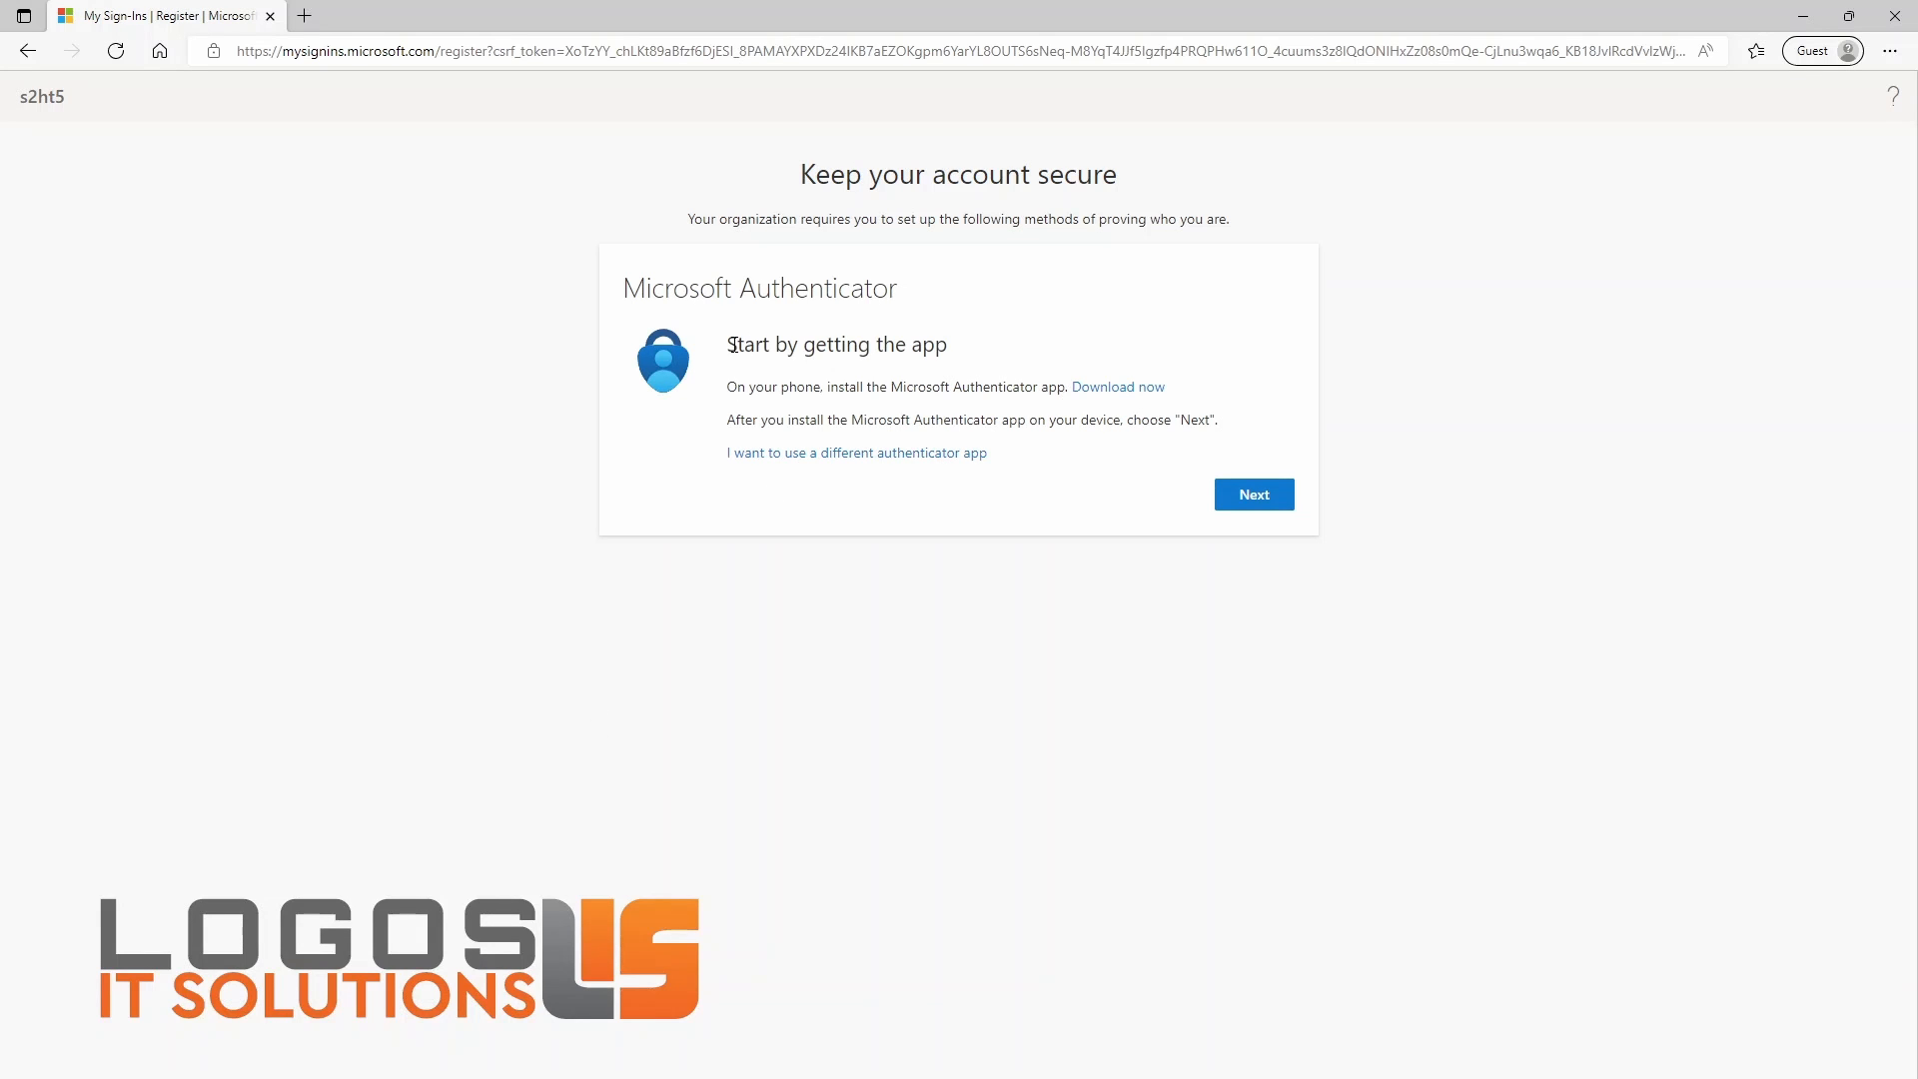
Step: View the Authenticator download page's phone QR codes from the setup instructions, and return to the registration page
drag(732, 345, 939, 346)
click(777, 385)
drag(729, 386, 1067, 388)
click(1124, 408)
click(1123, 394)
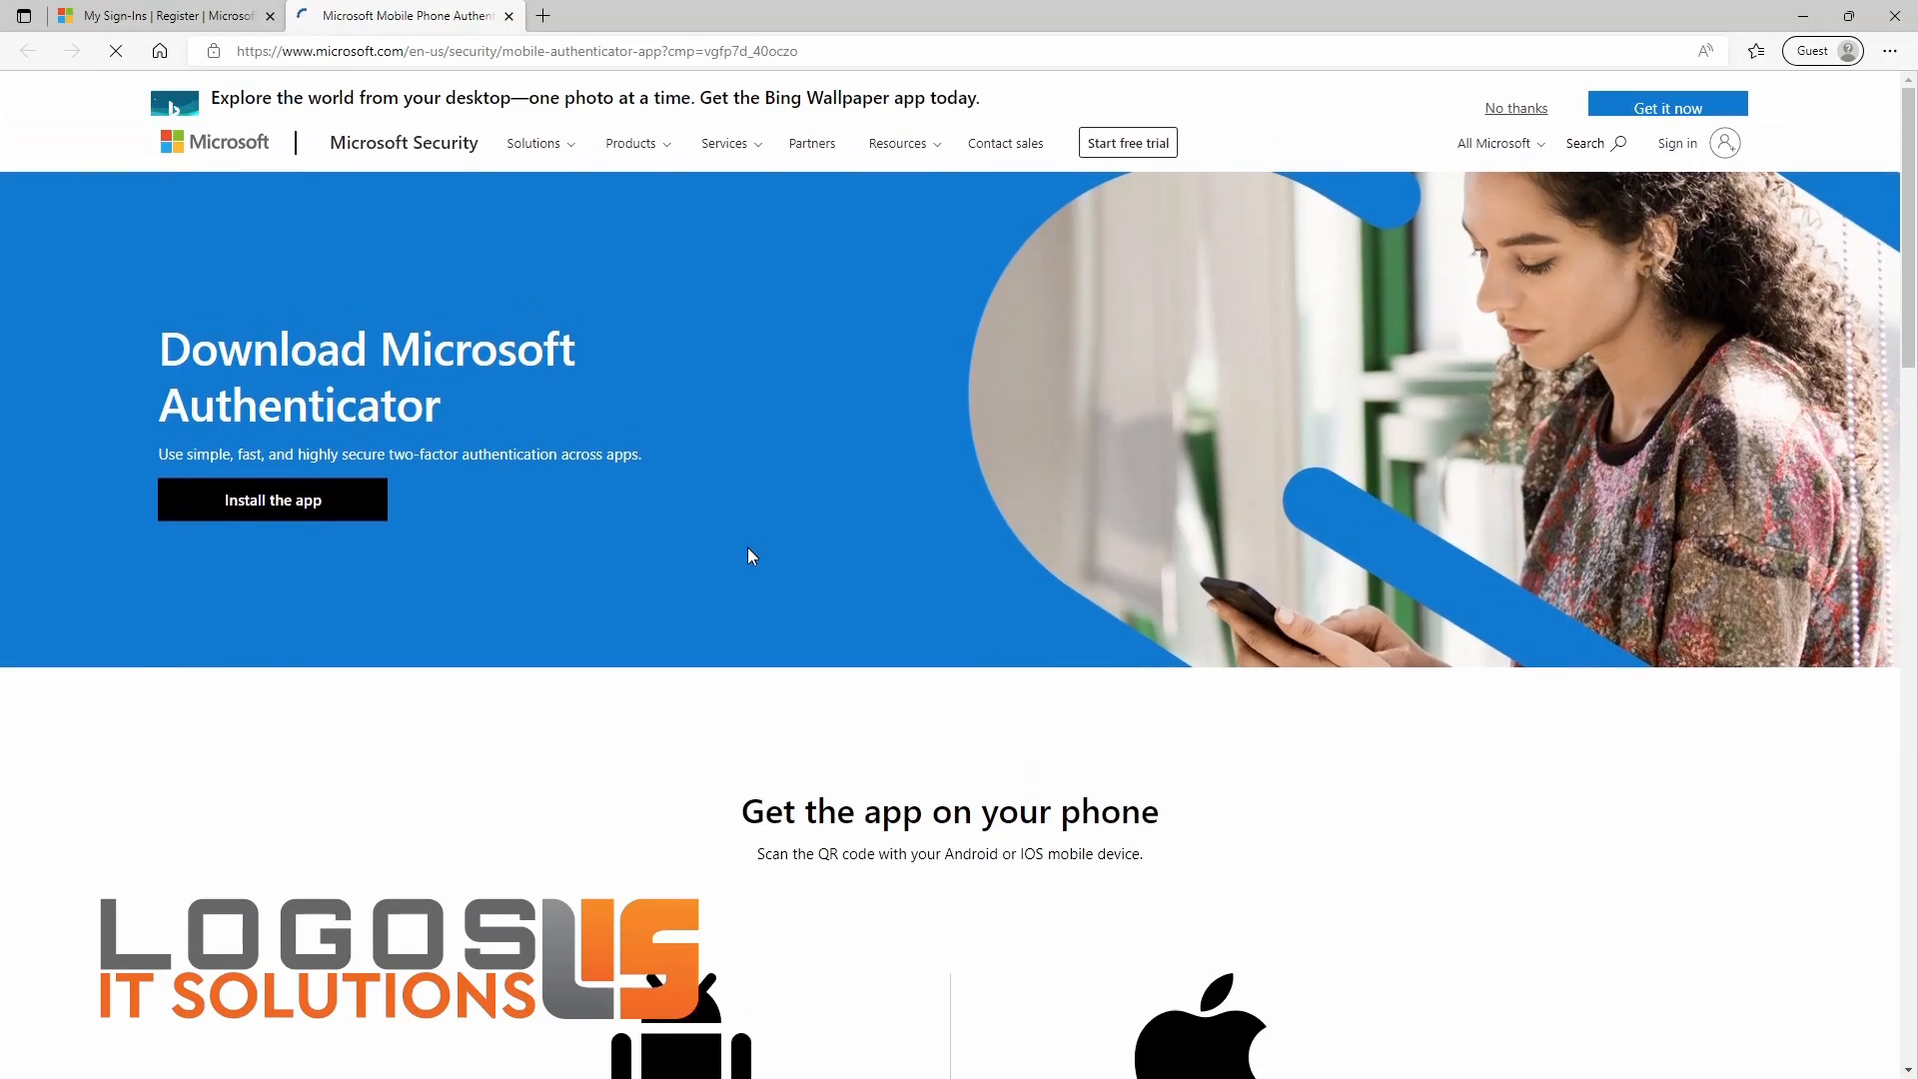
scroll(751, 557, down, 4)
scroll(751, 557, down, 3)
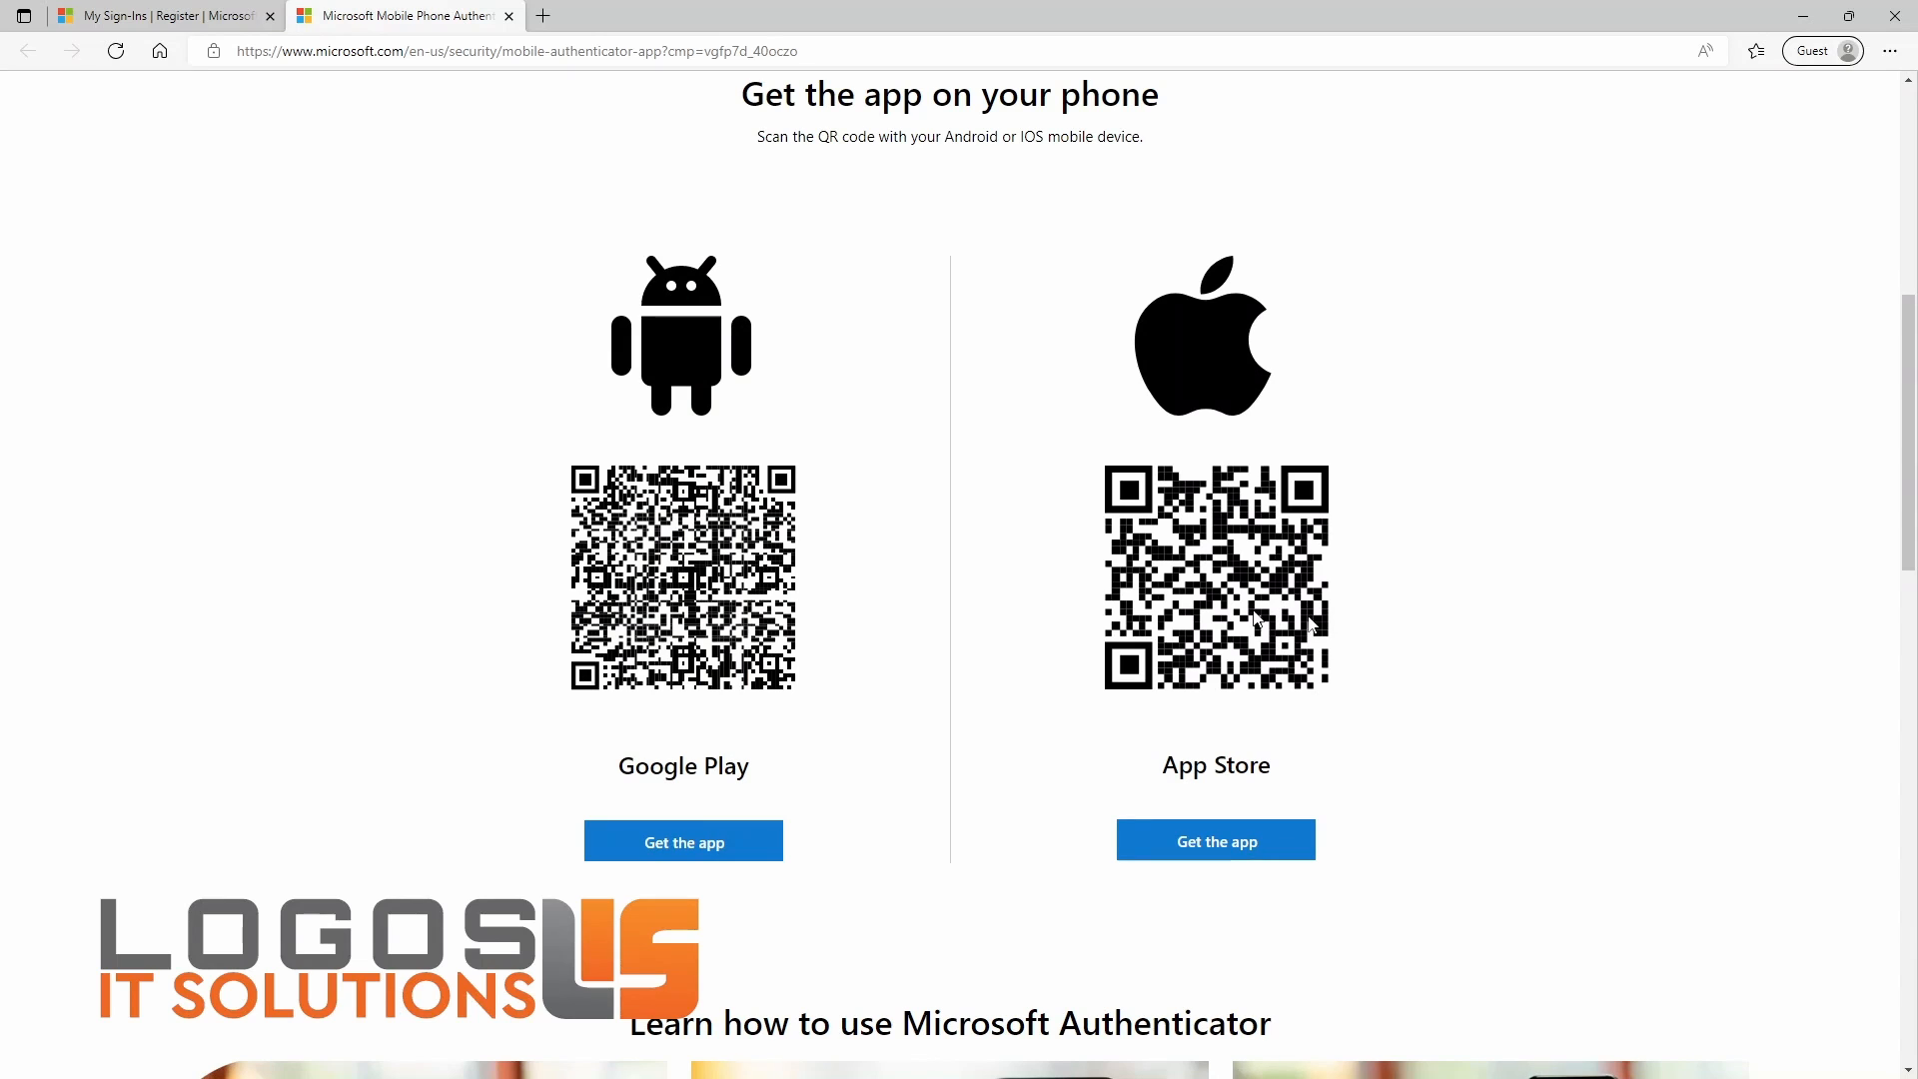
click(163, 25)
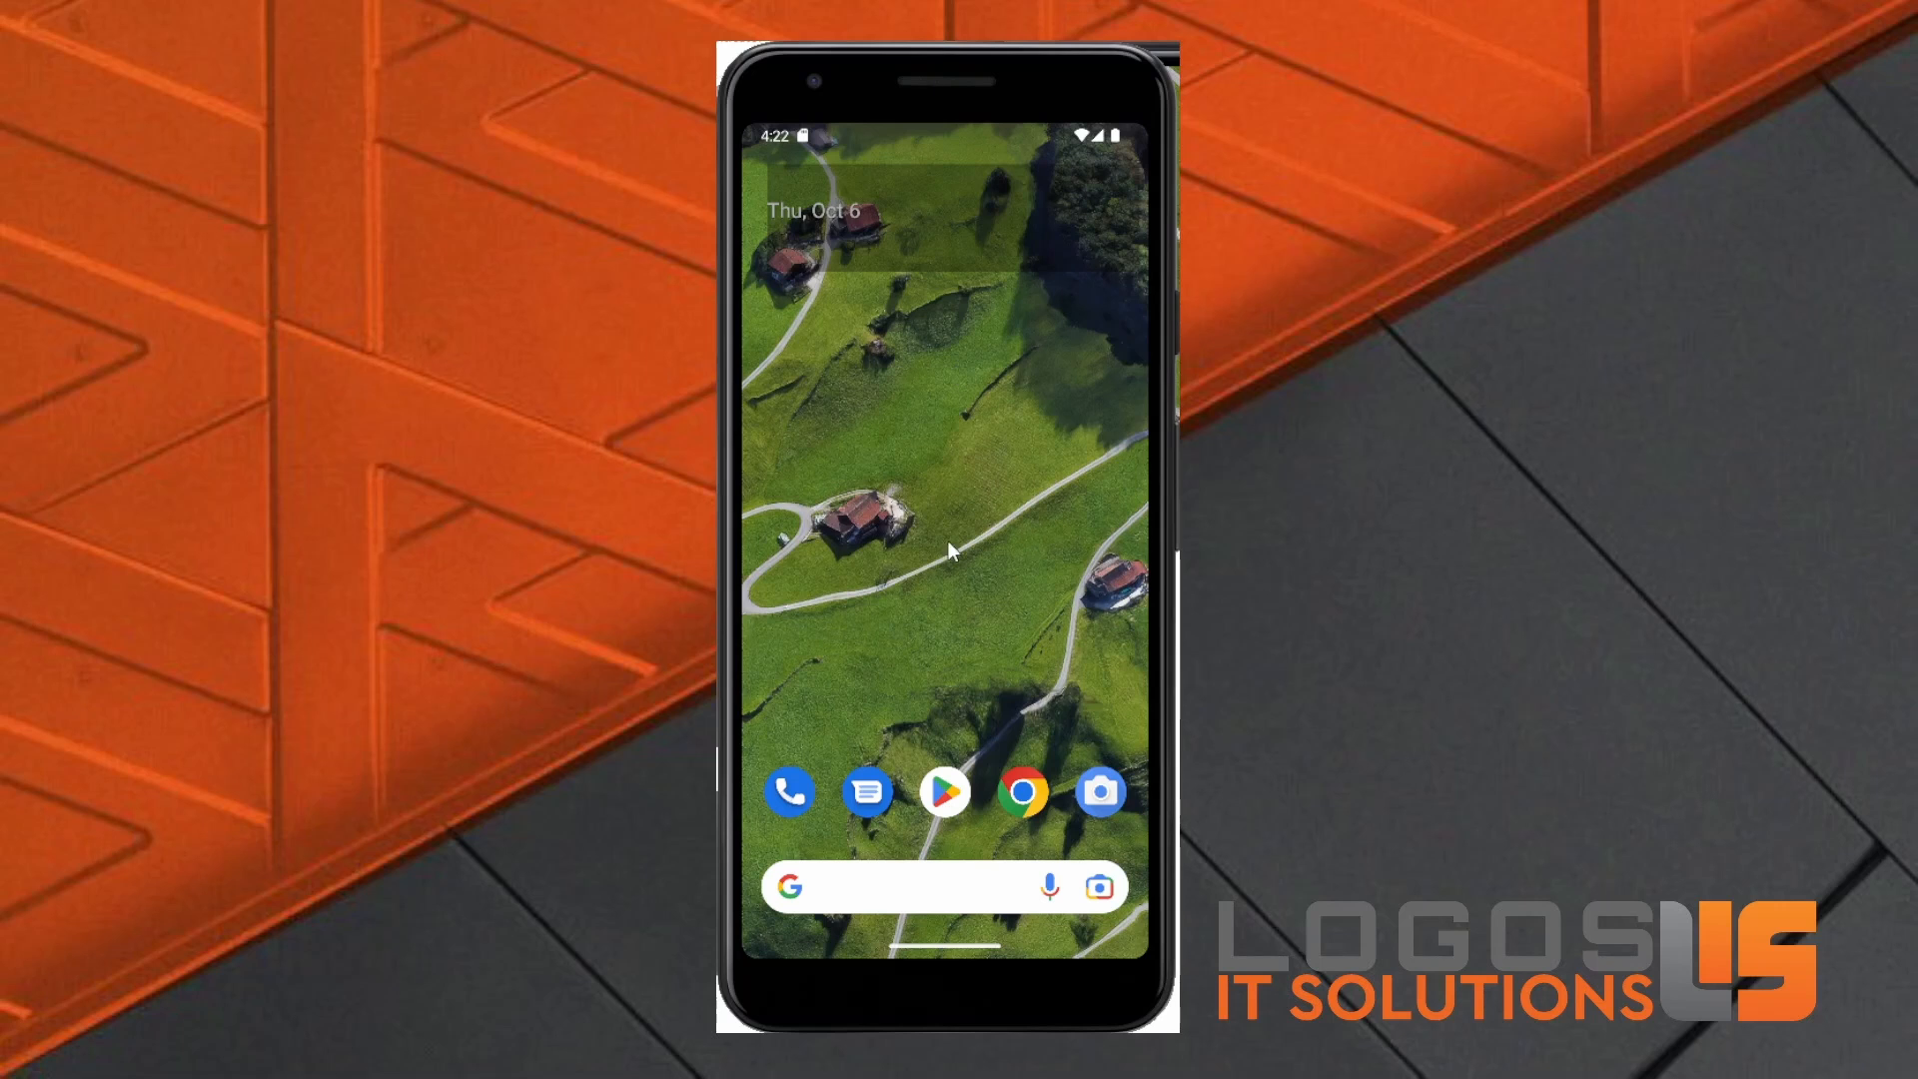
Step: On the phone, find Microsoft Authenticator in Google Play through the earlier search entry and install it
click(941, 772)
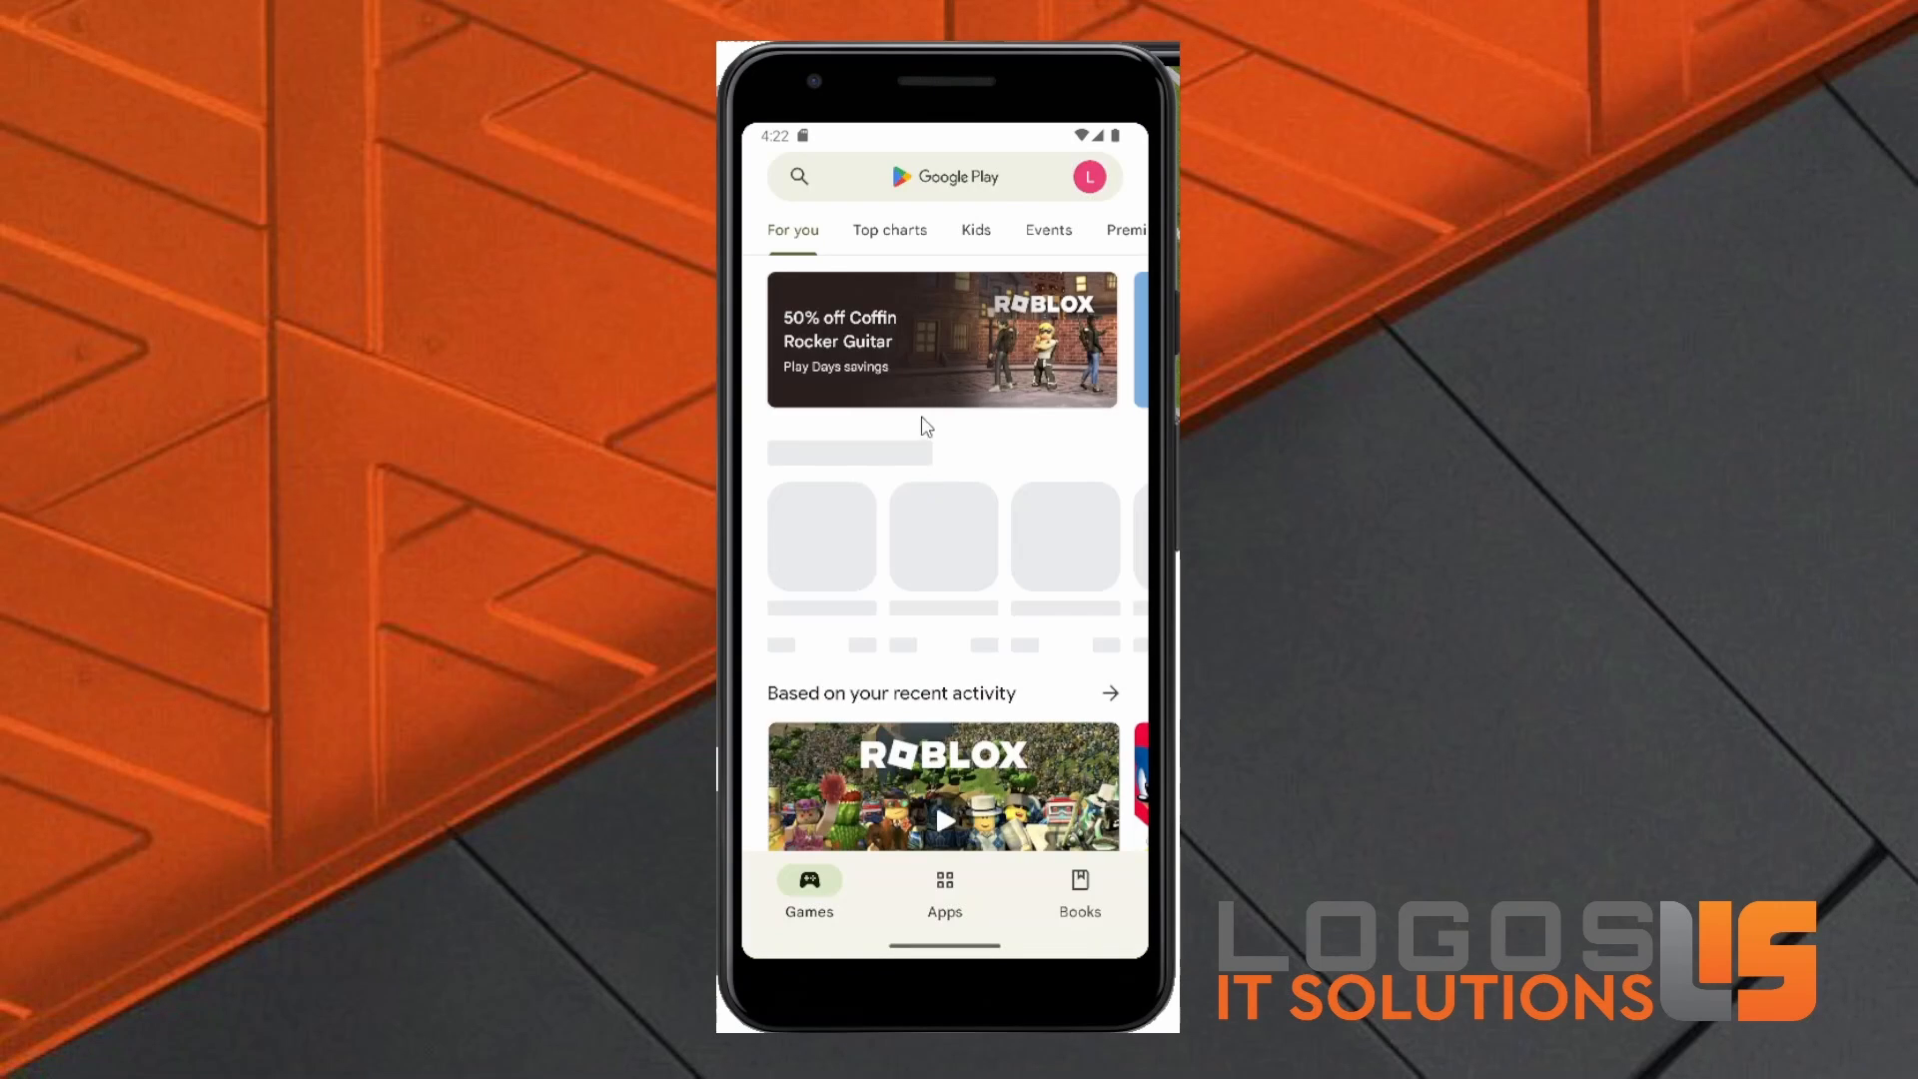
click(928, 188)
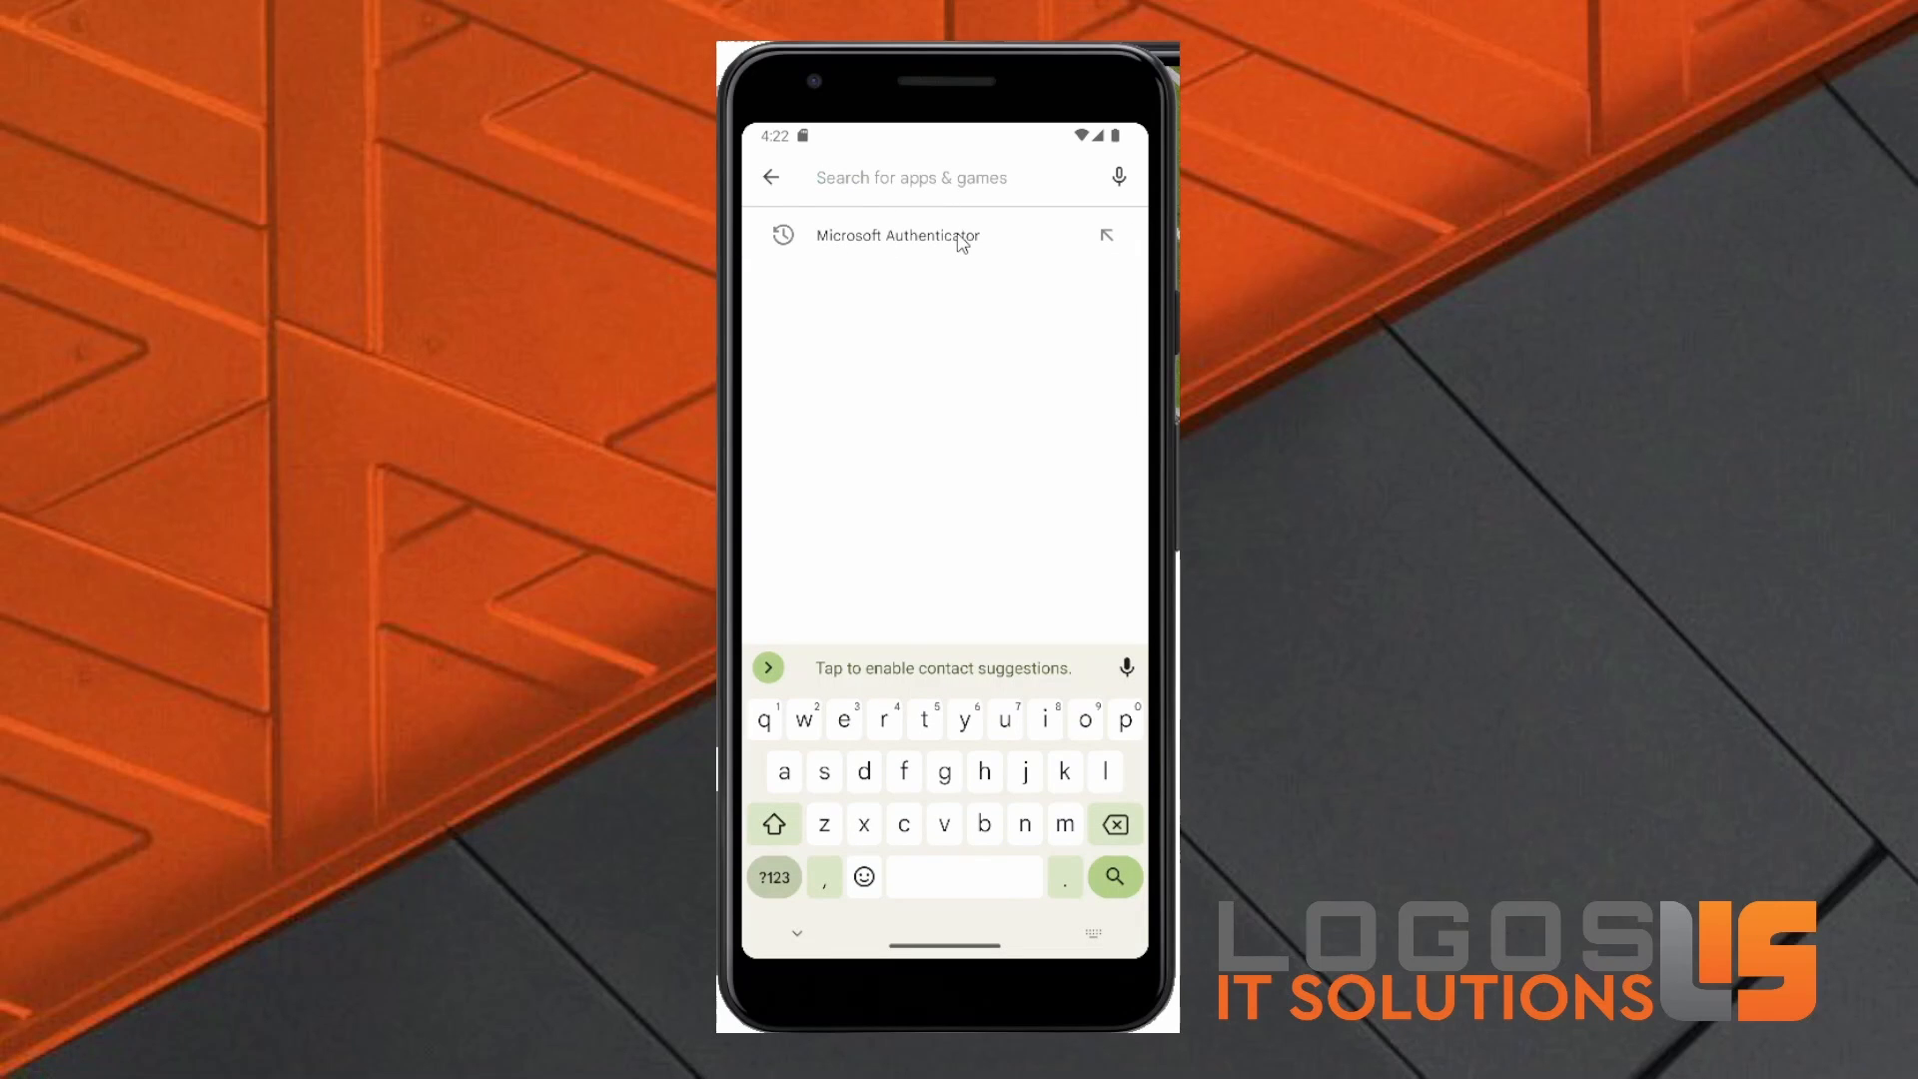
click(901, 239)
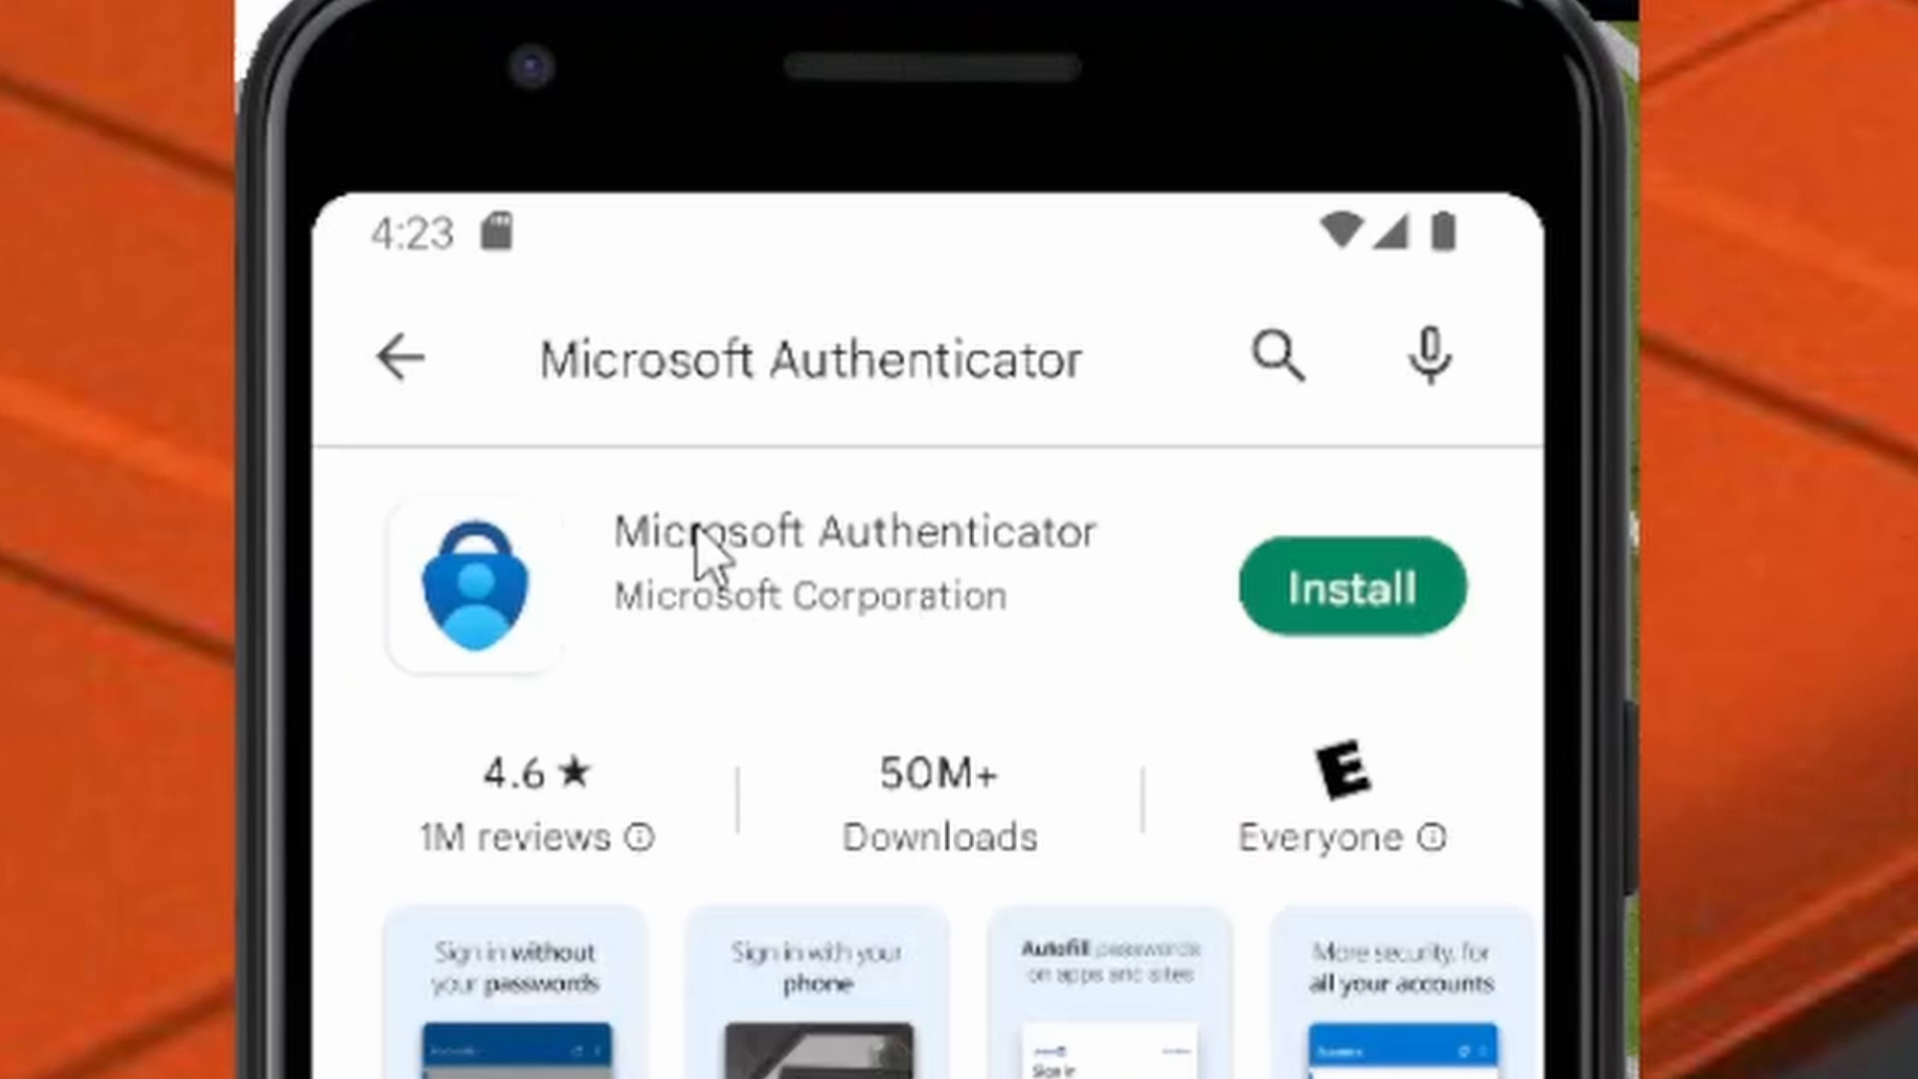
click(1337, 599)
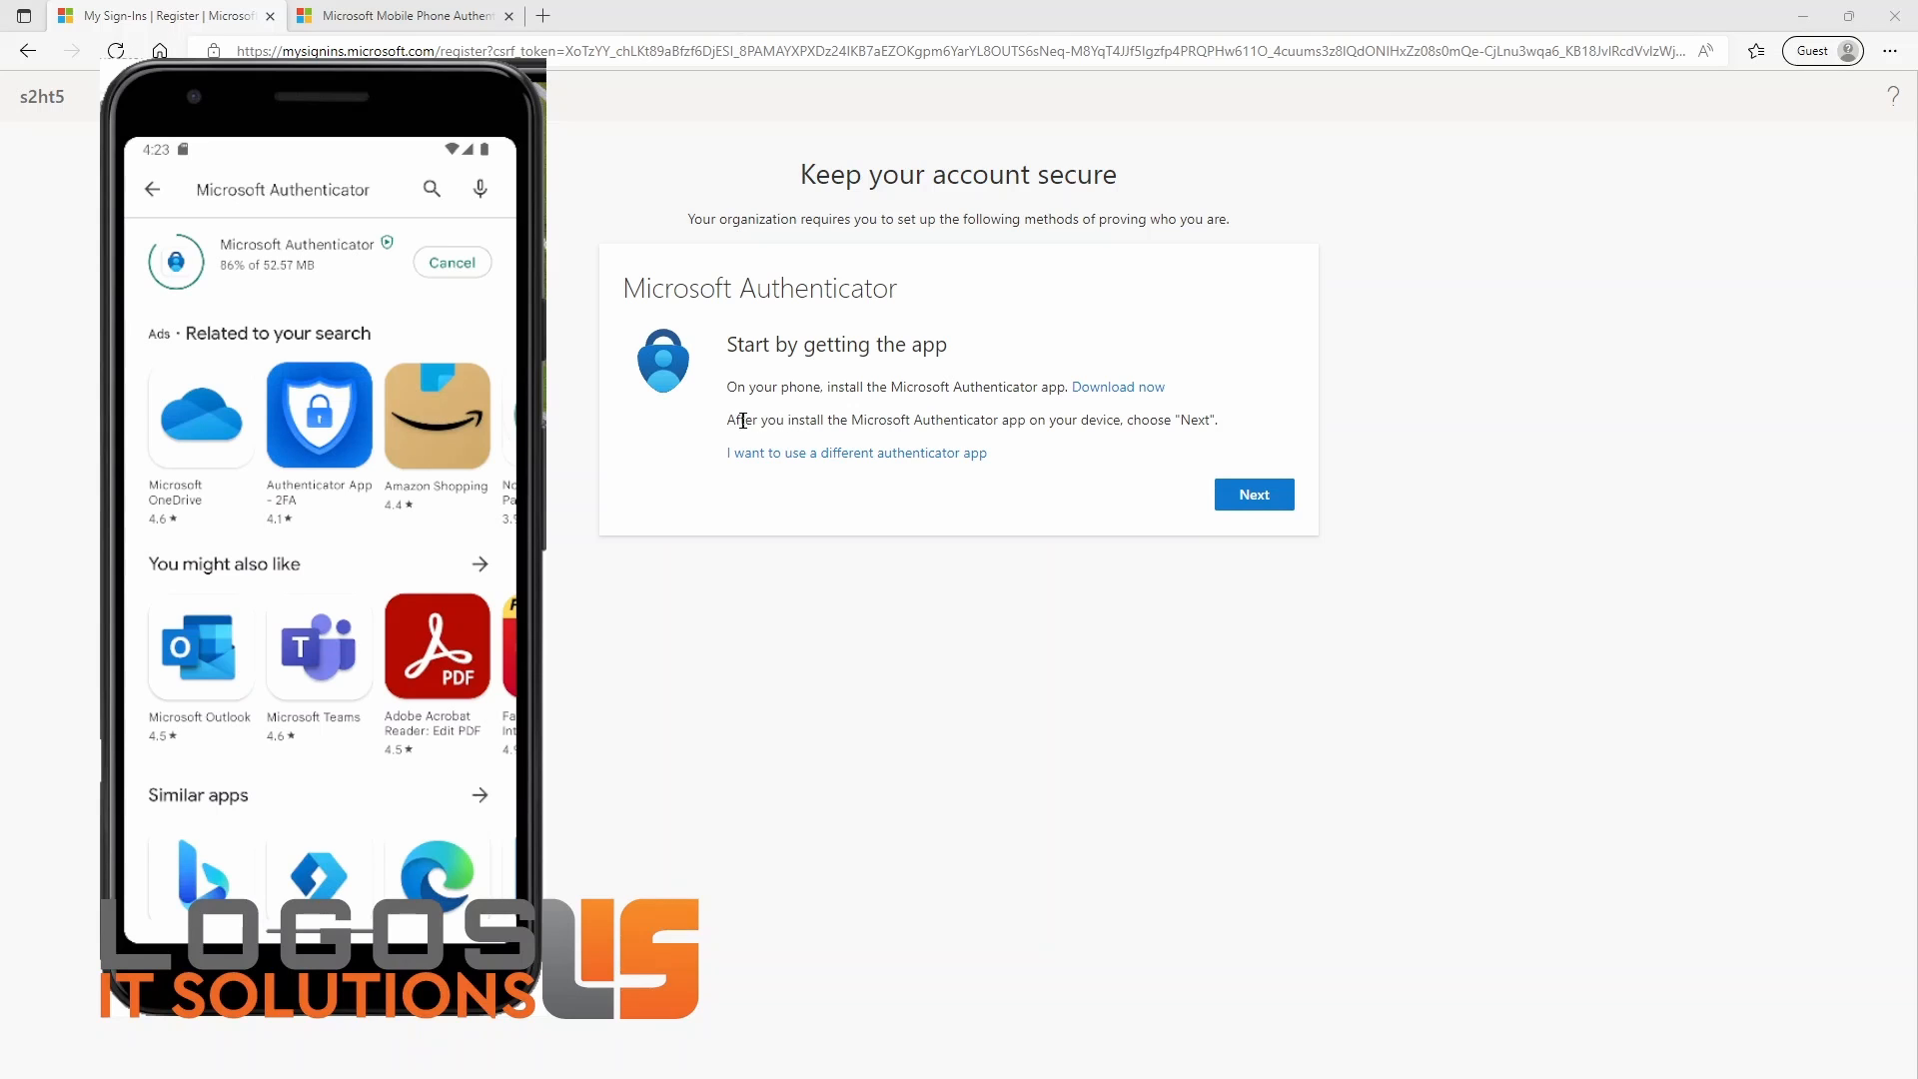
Step: Advance the browser registration to account setup and open the installed Authenticator app on the phone
drag(735, 420, 1223, 426)
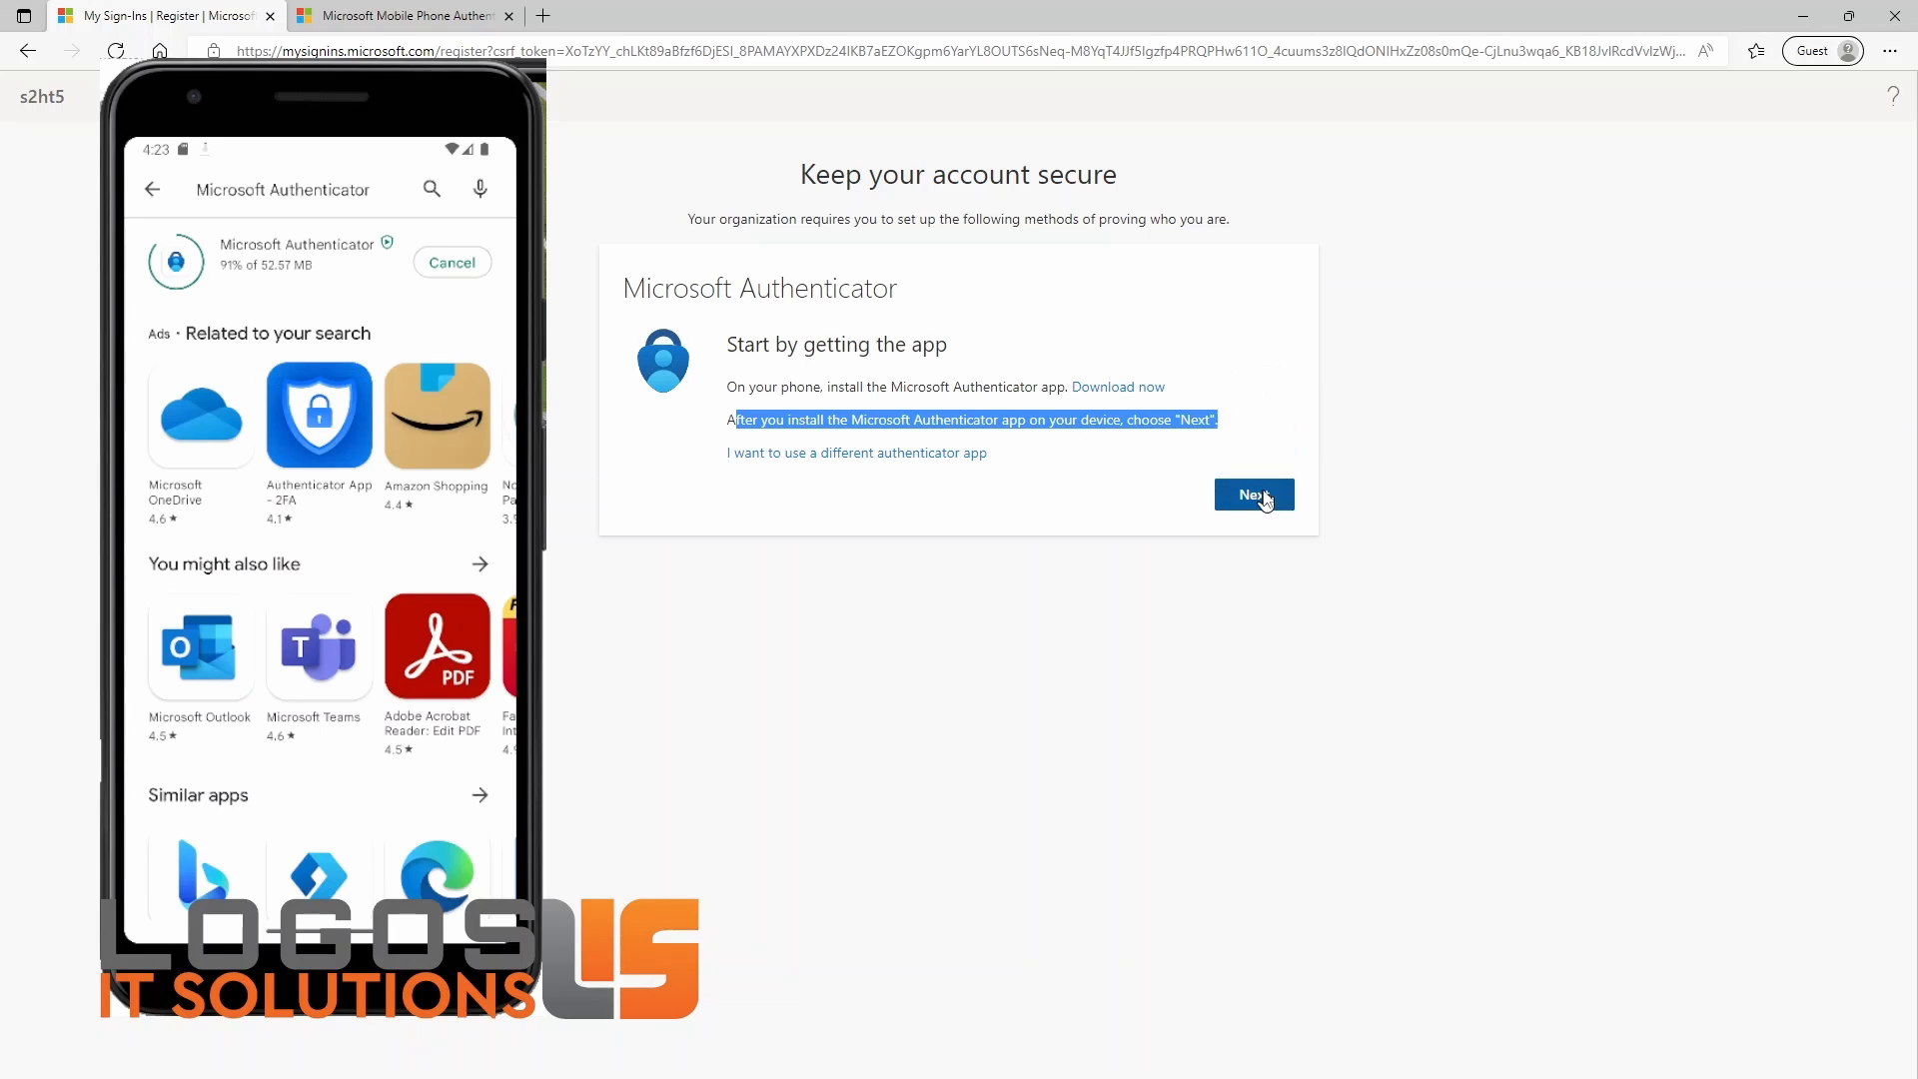
click(1256, 494)
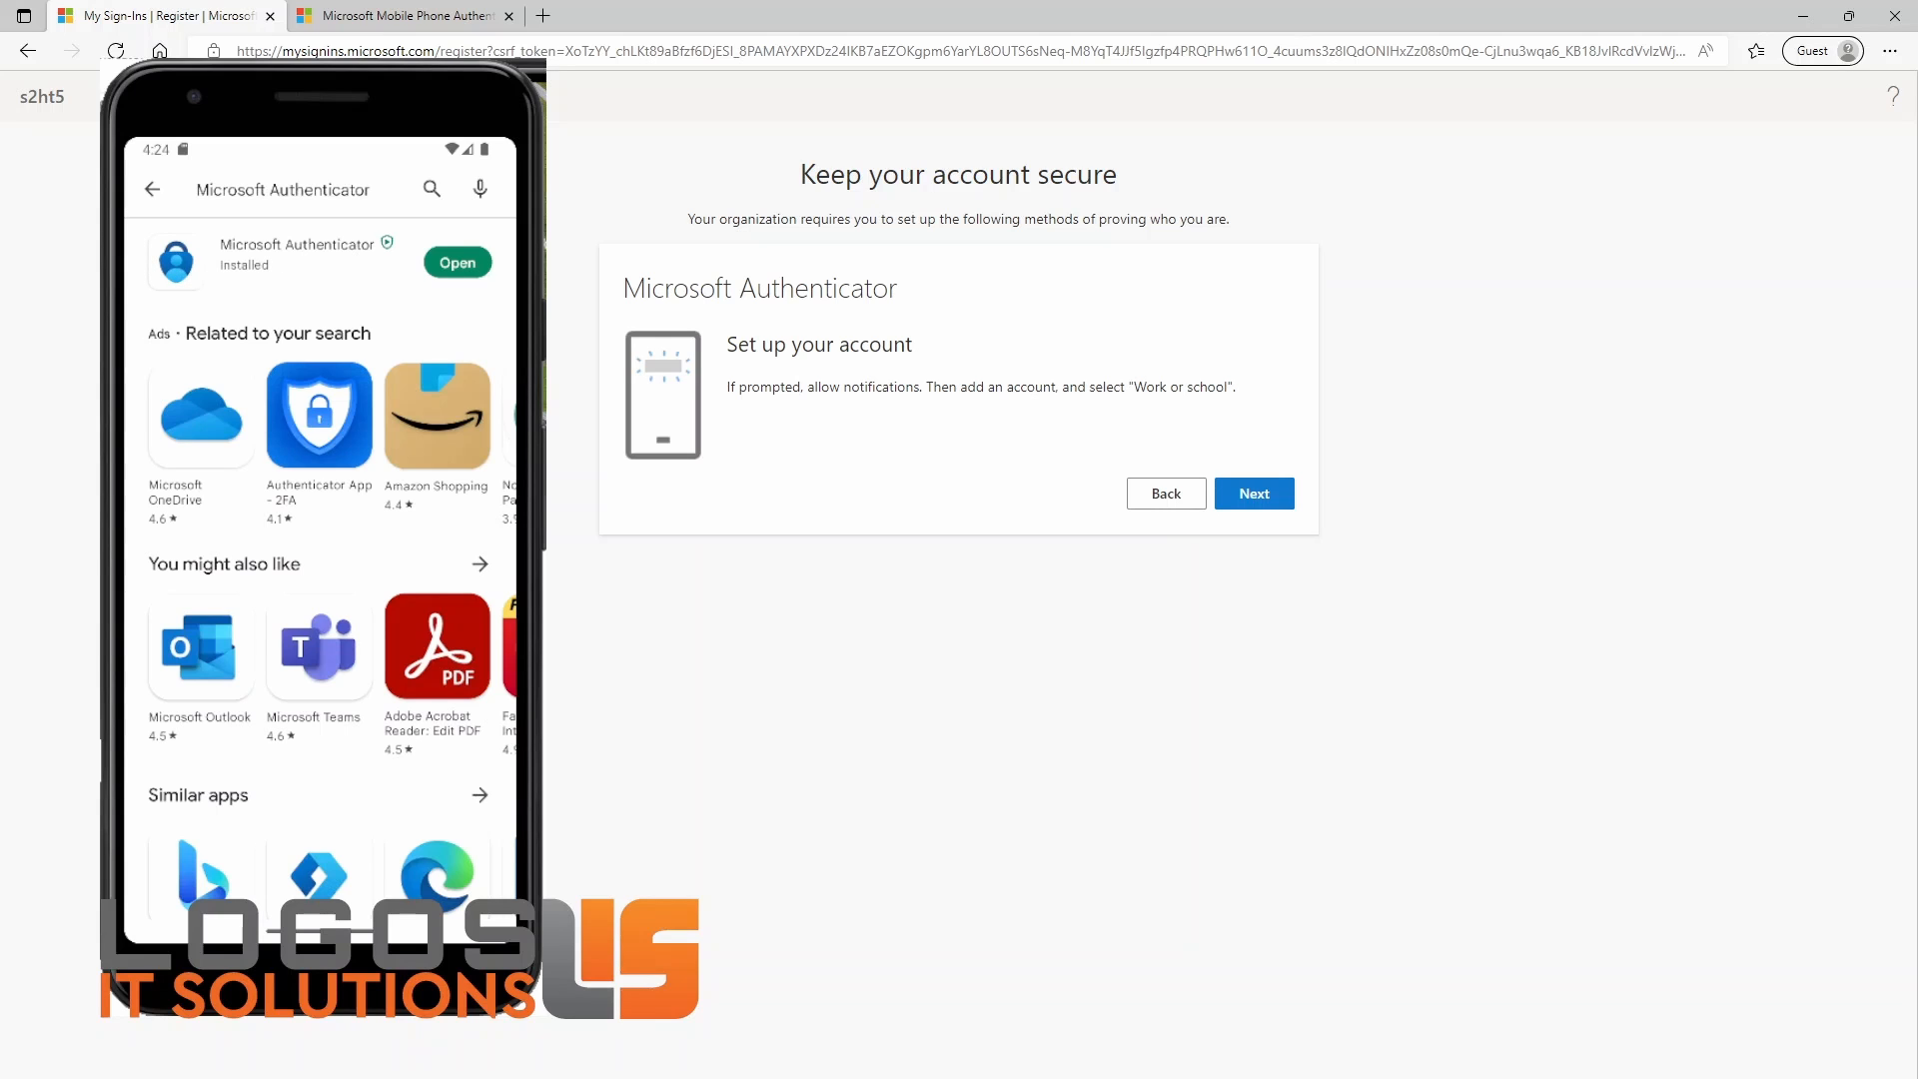
click(465, 268)
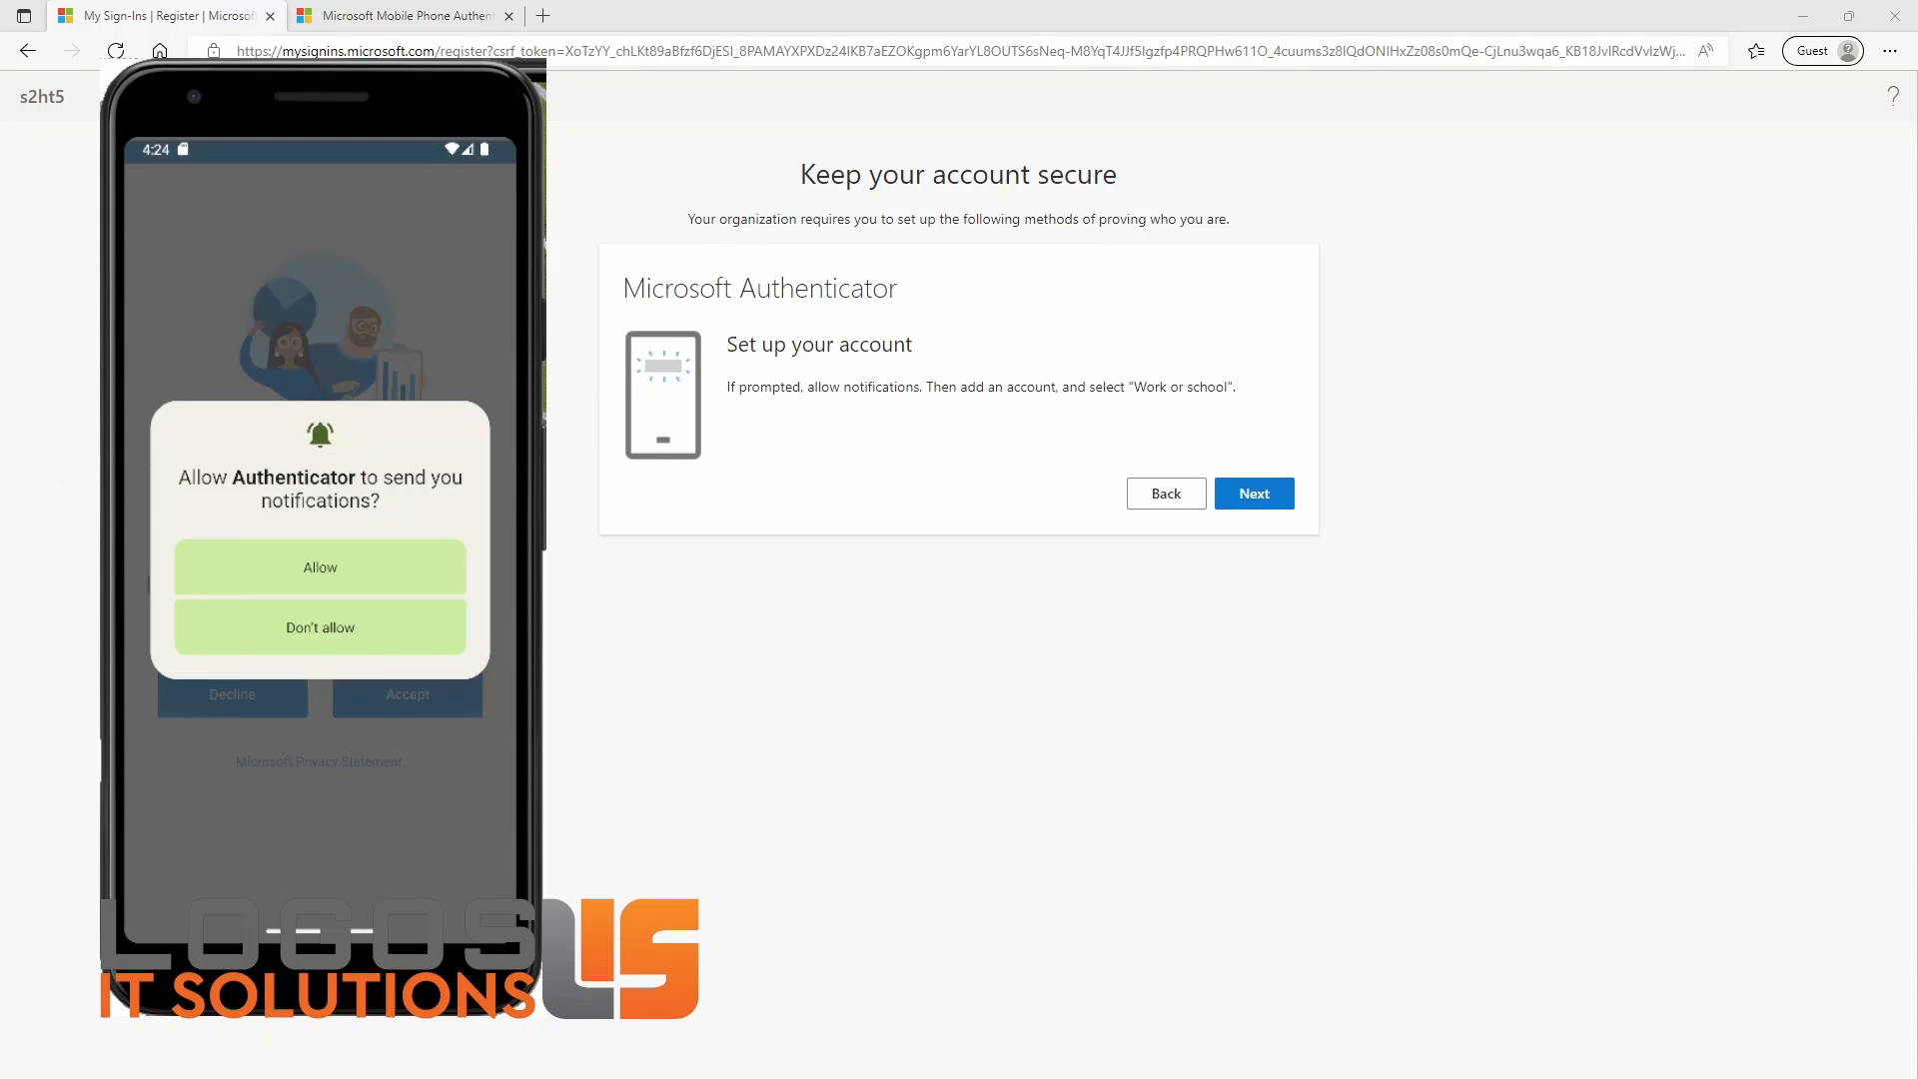
Step: Allow Authenticator to send notifications and accept its diagnostic data collection without sharing app usage data
drag(732, 389, 894, 389)
click(907, 444)
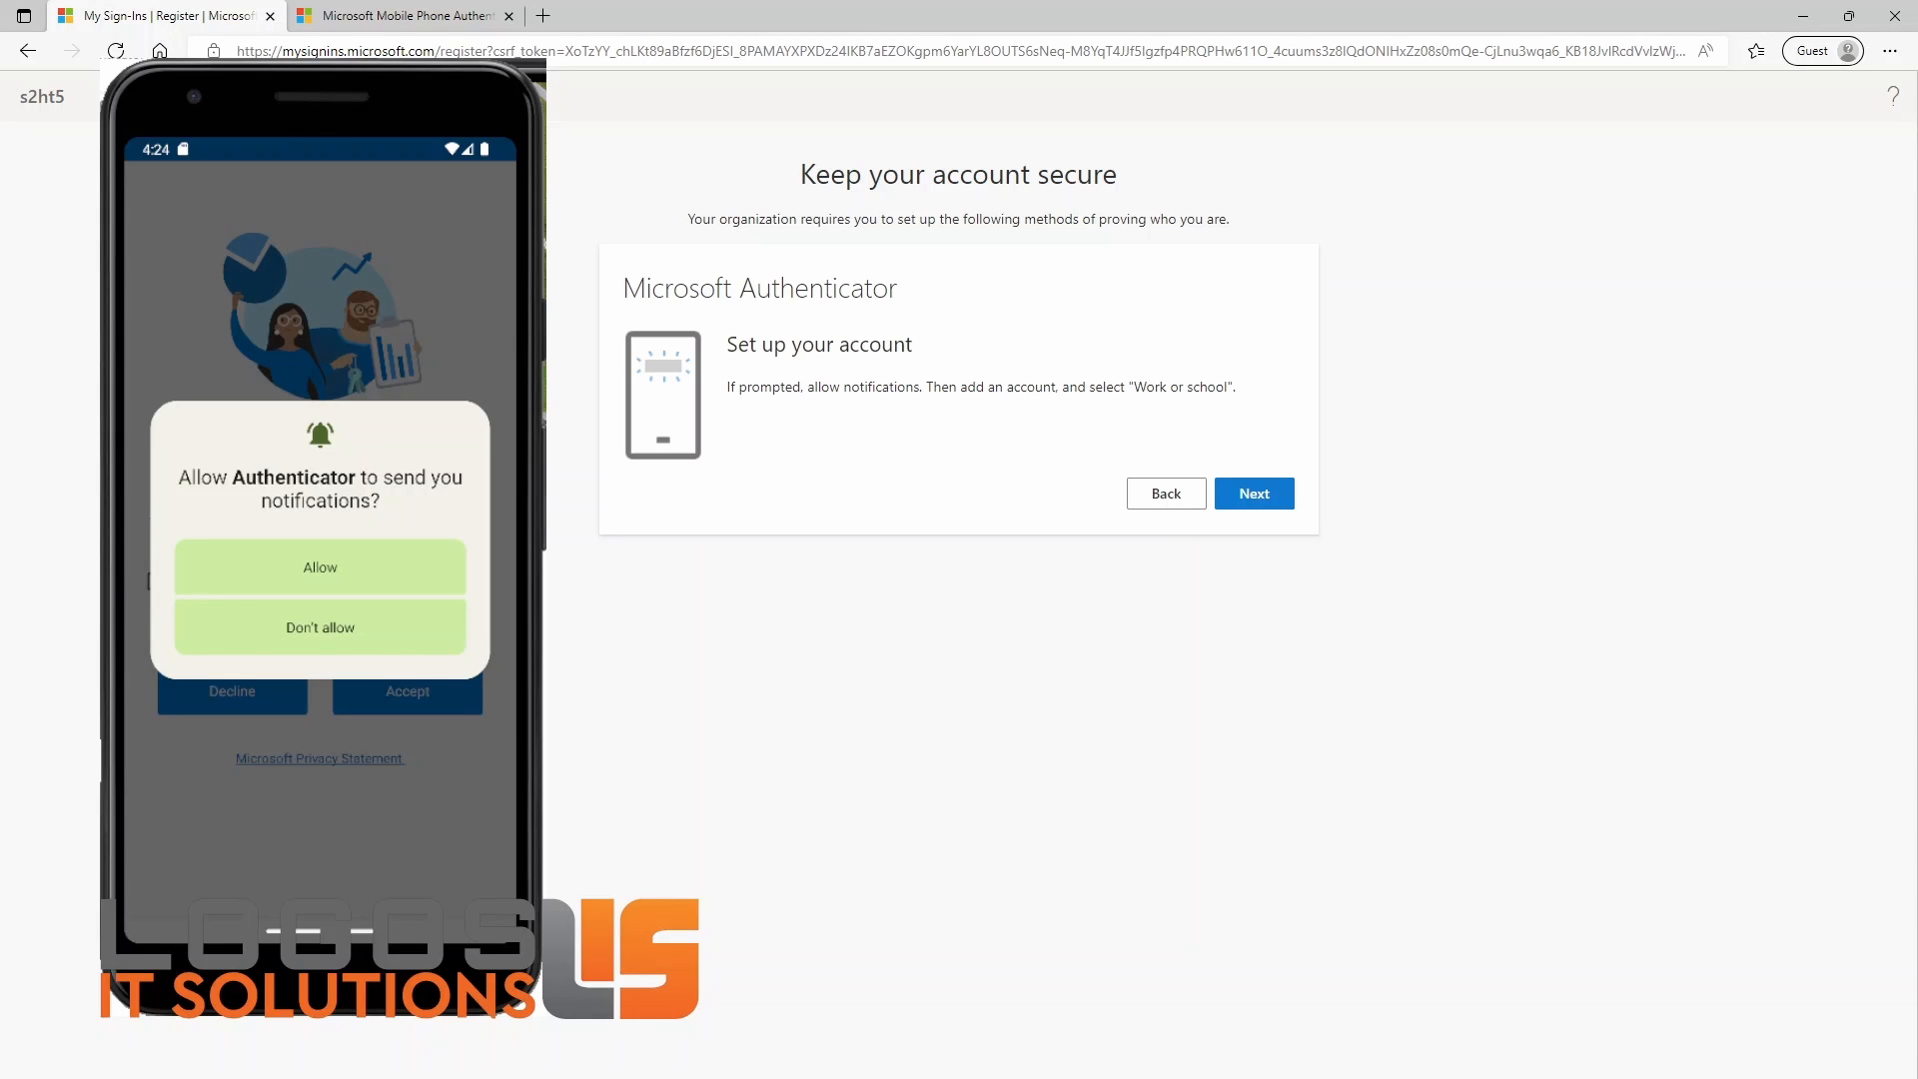
click(306, 567)
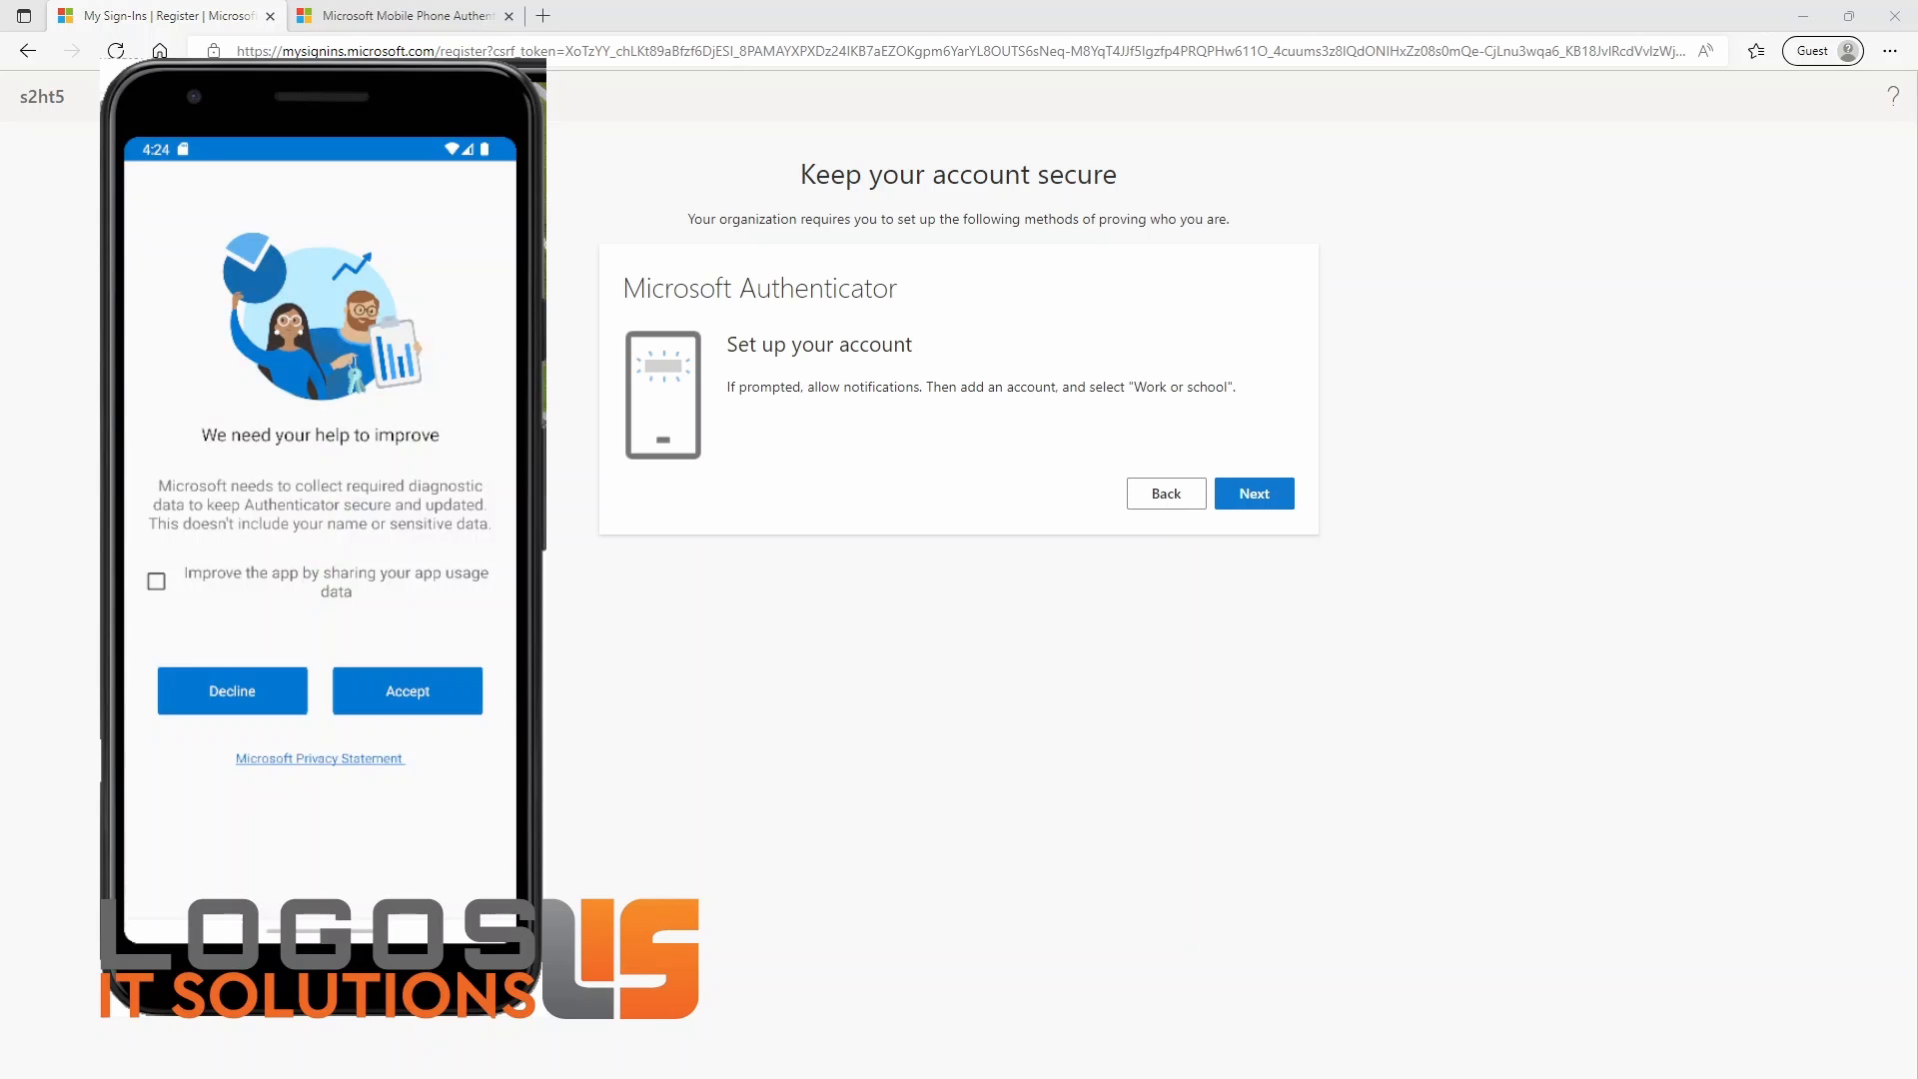
click(414, 686)
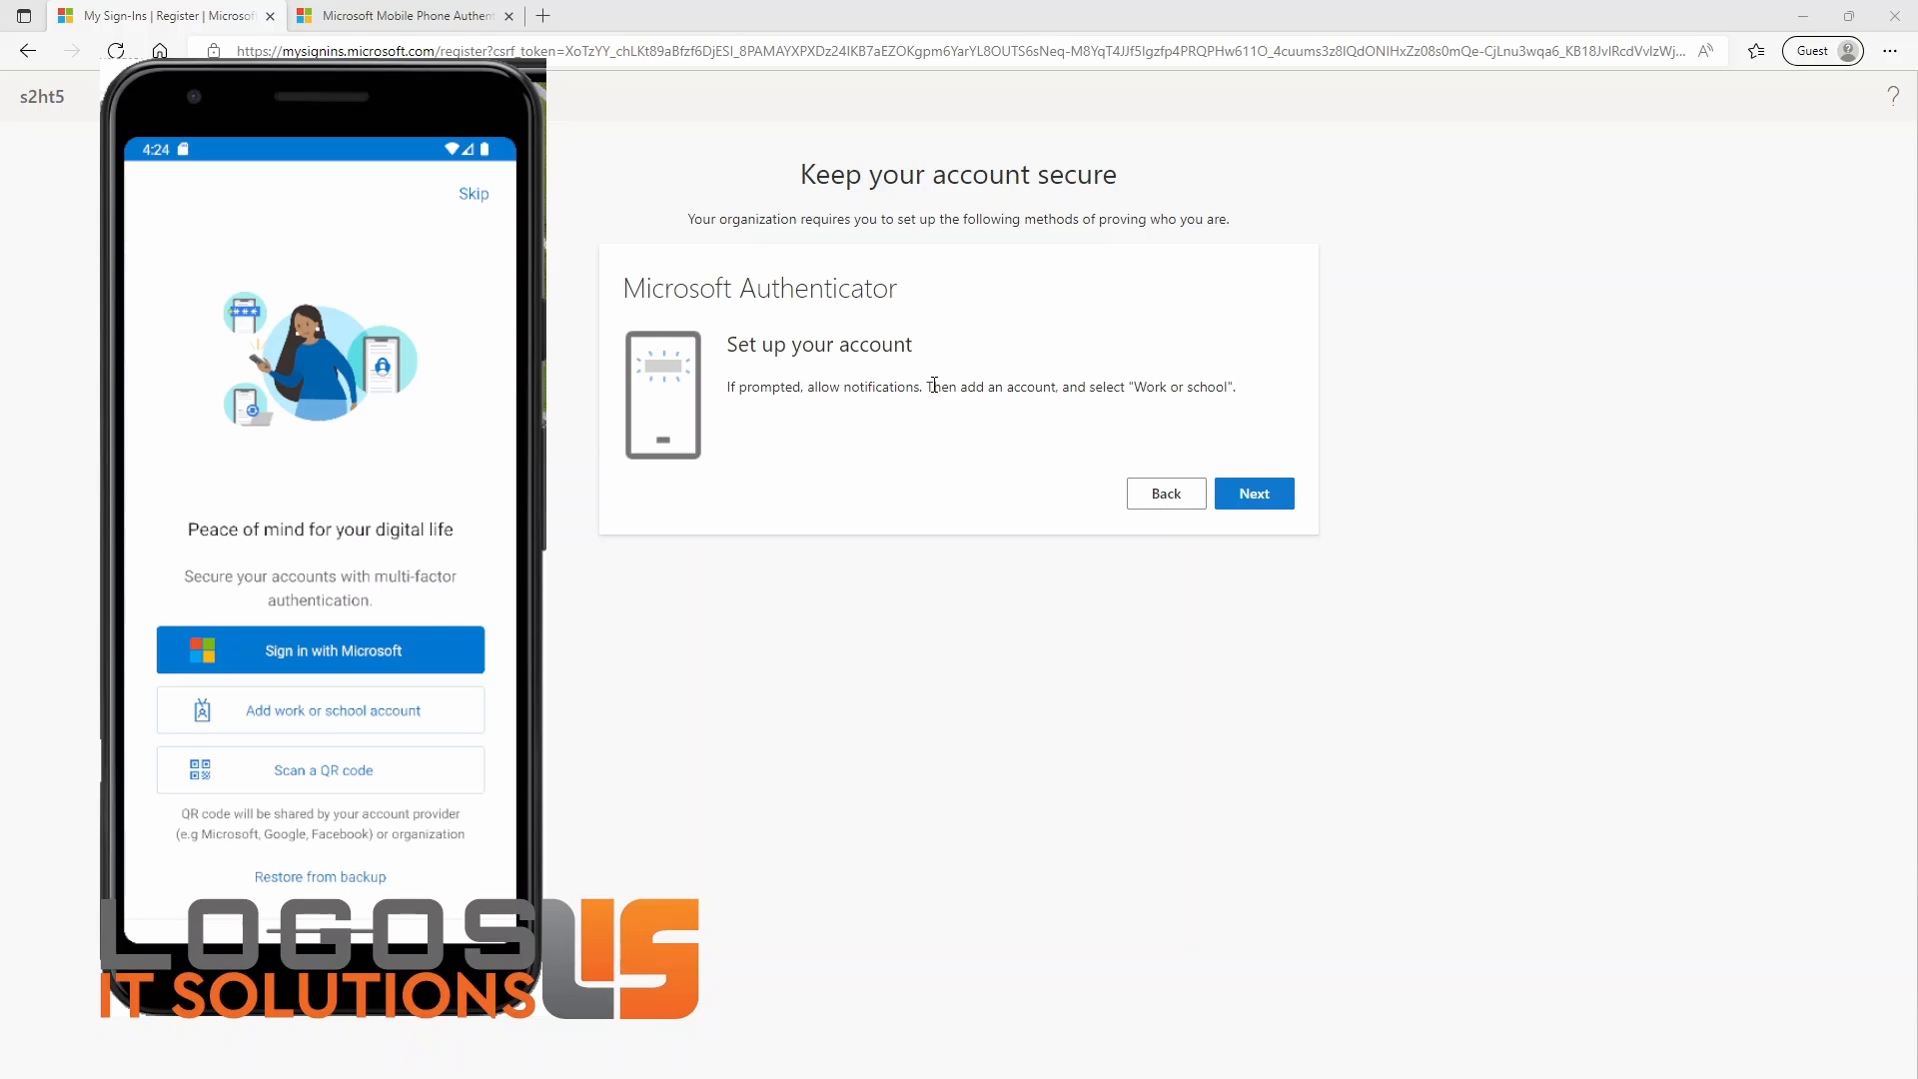
Step: Start adding a work or school account in Authenticator and bring up the registration QR code in the browser
drag(927, 387, 1098, 388)
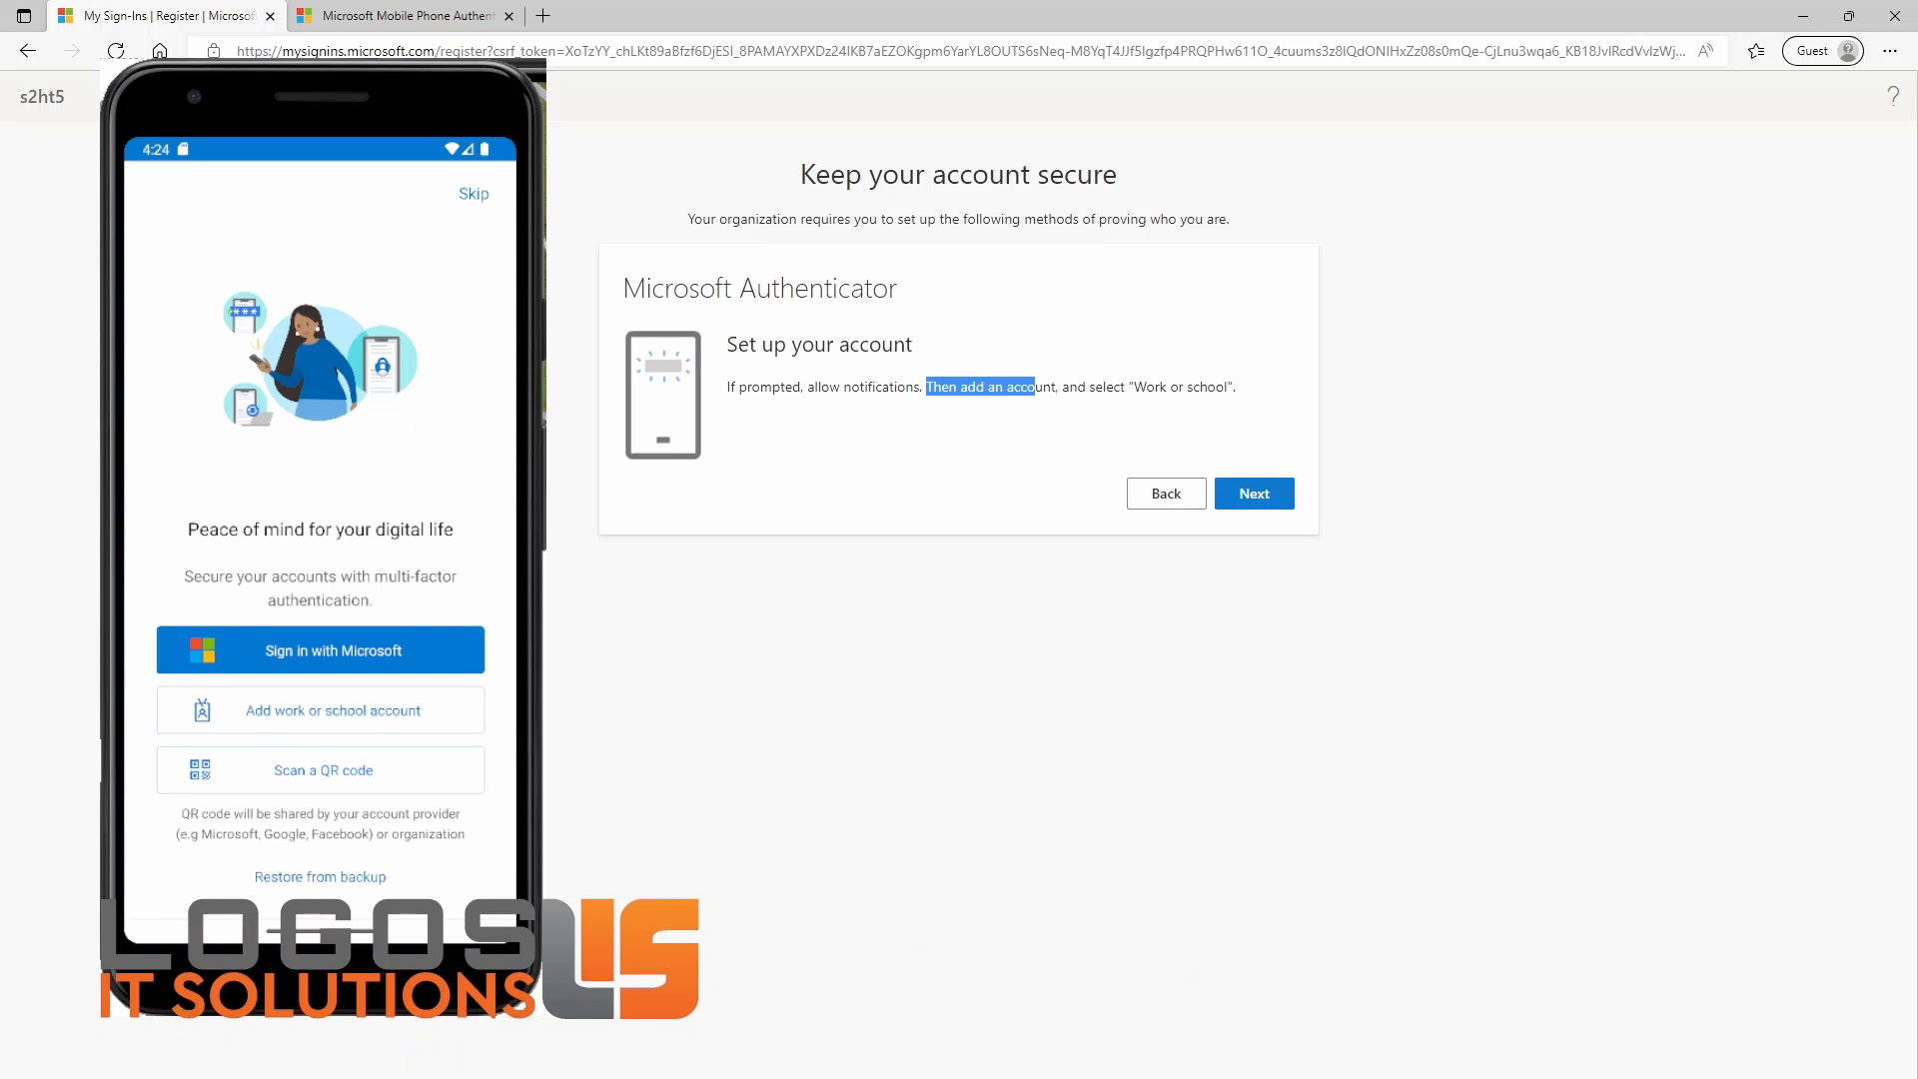
click(267, 711)
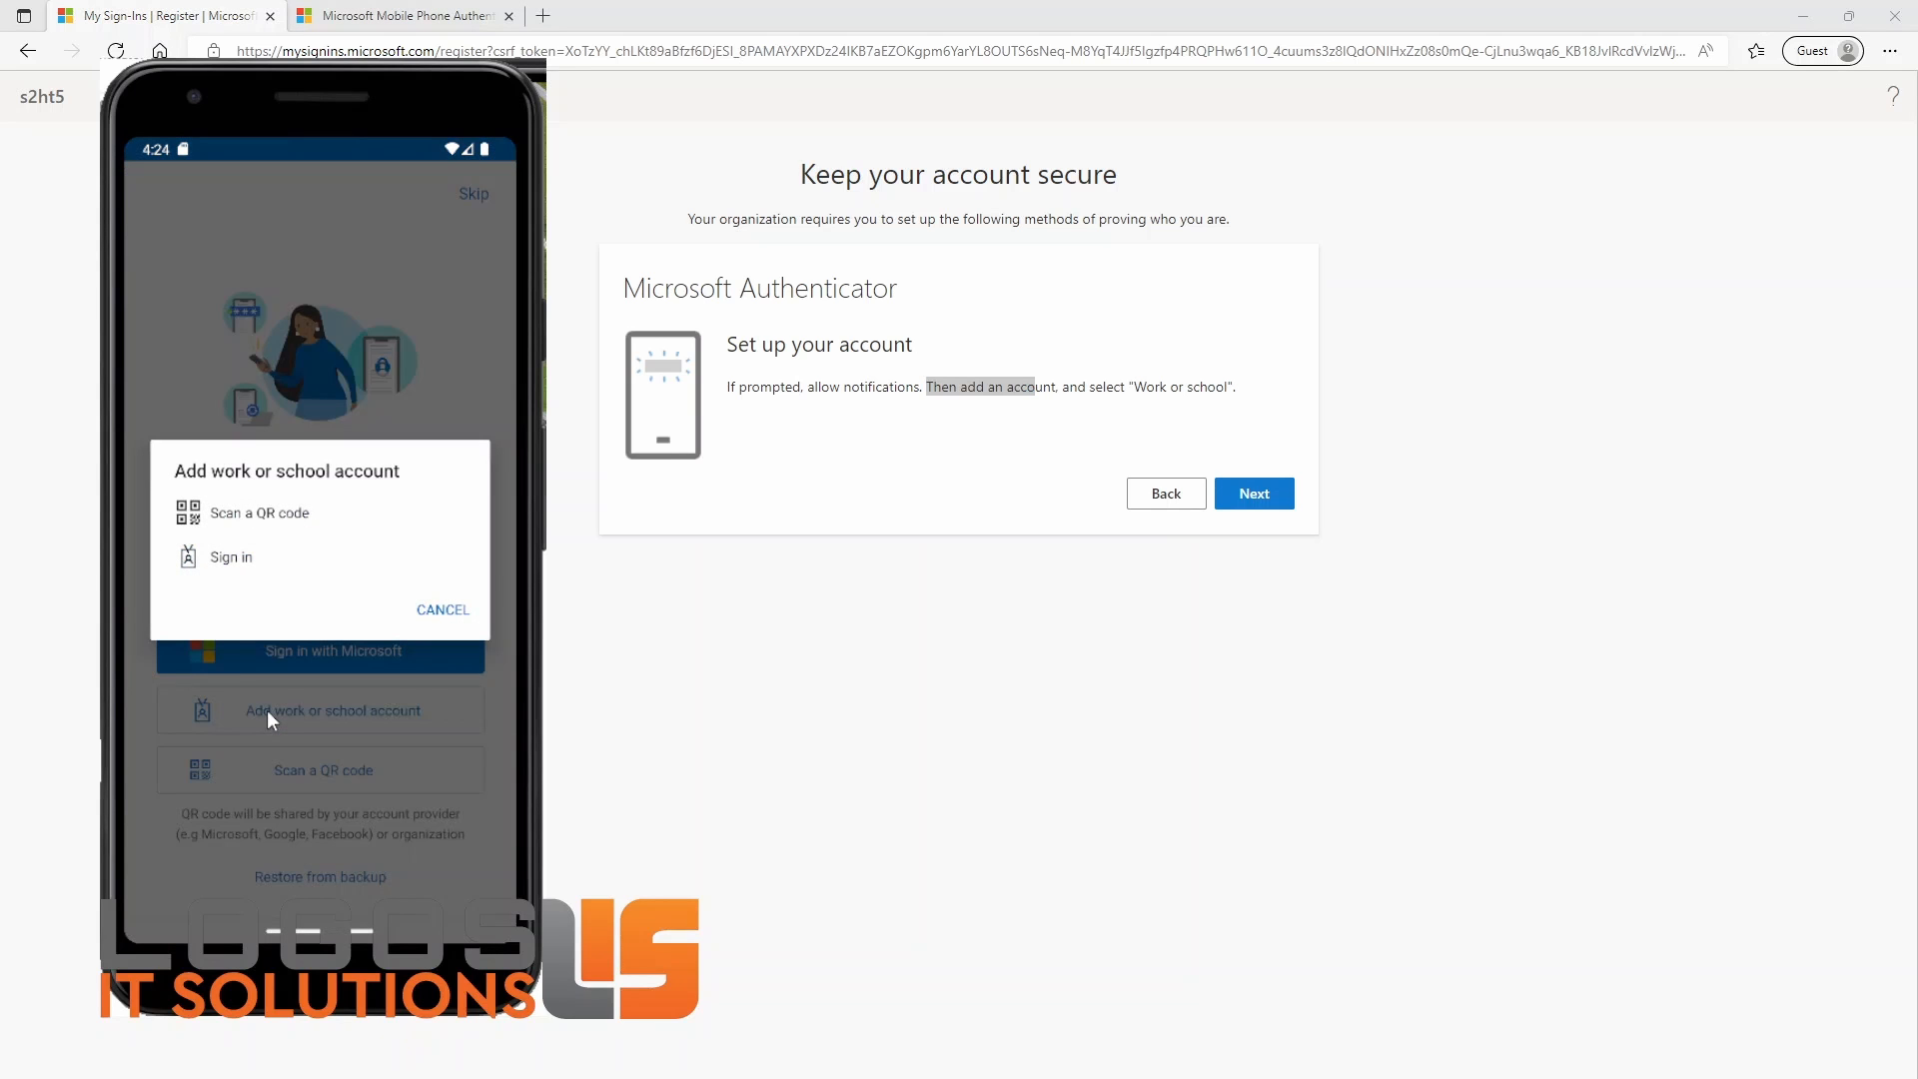
click(1277, 500)
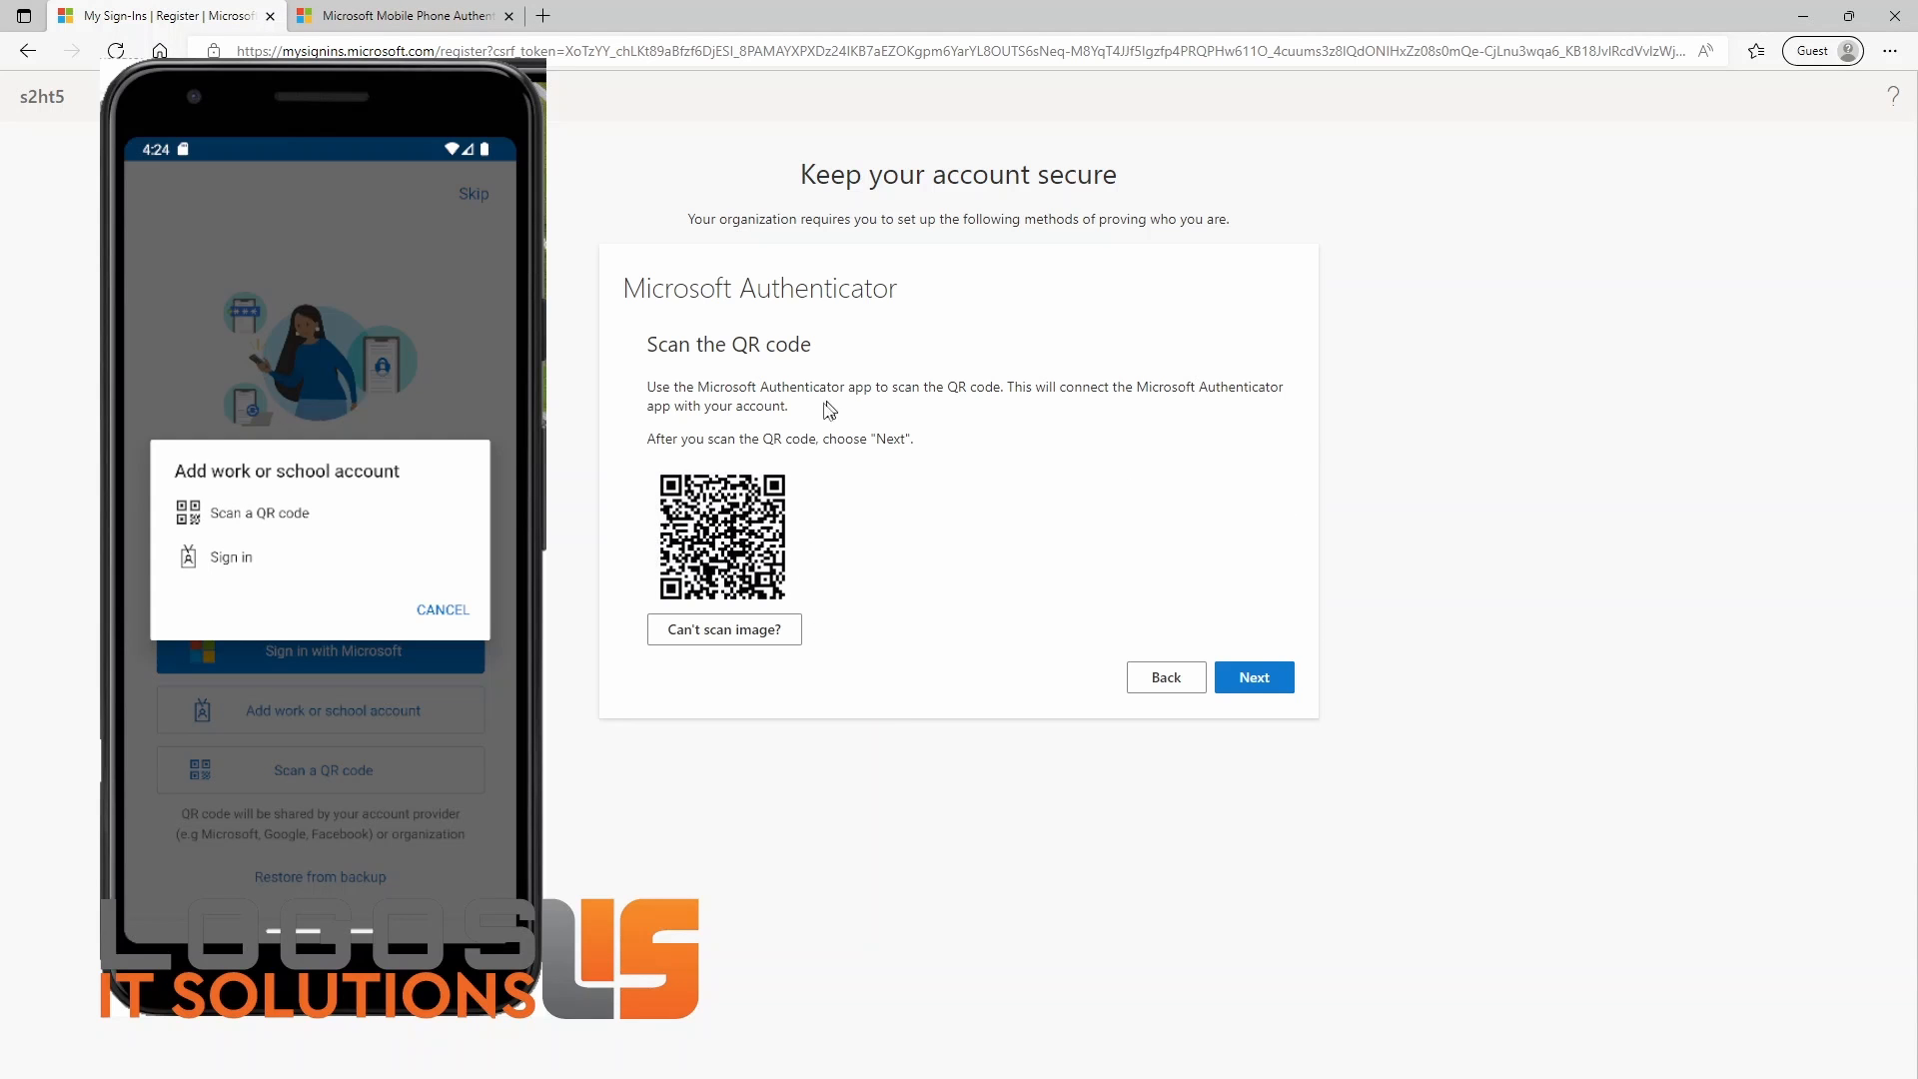
Step: Scan the registration QR code with Authenticator, allowing camera access only this time, and acknowledge the App Lock notice
drag(656, 391, 1000, 390)
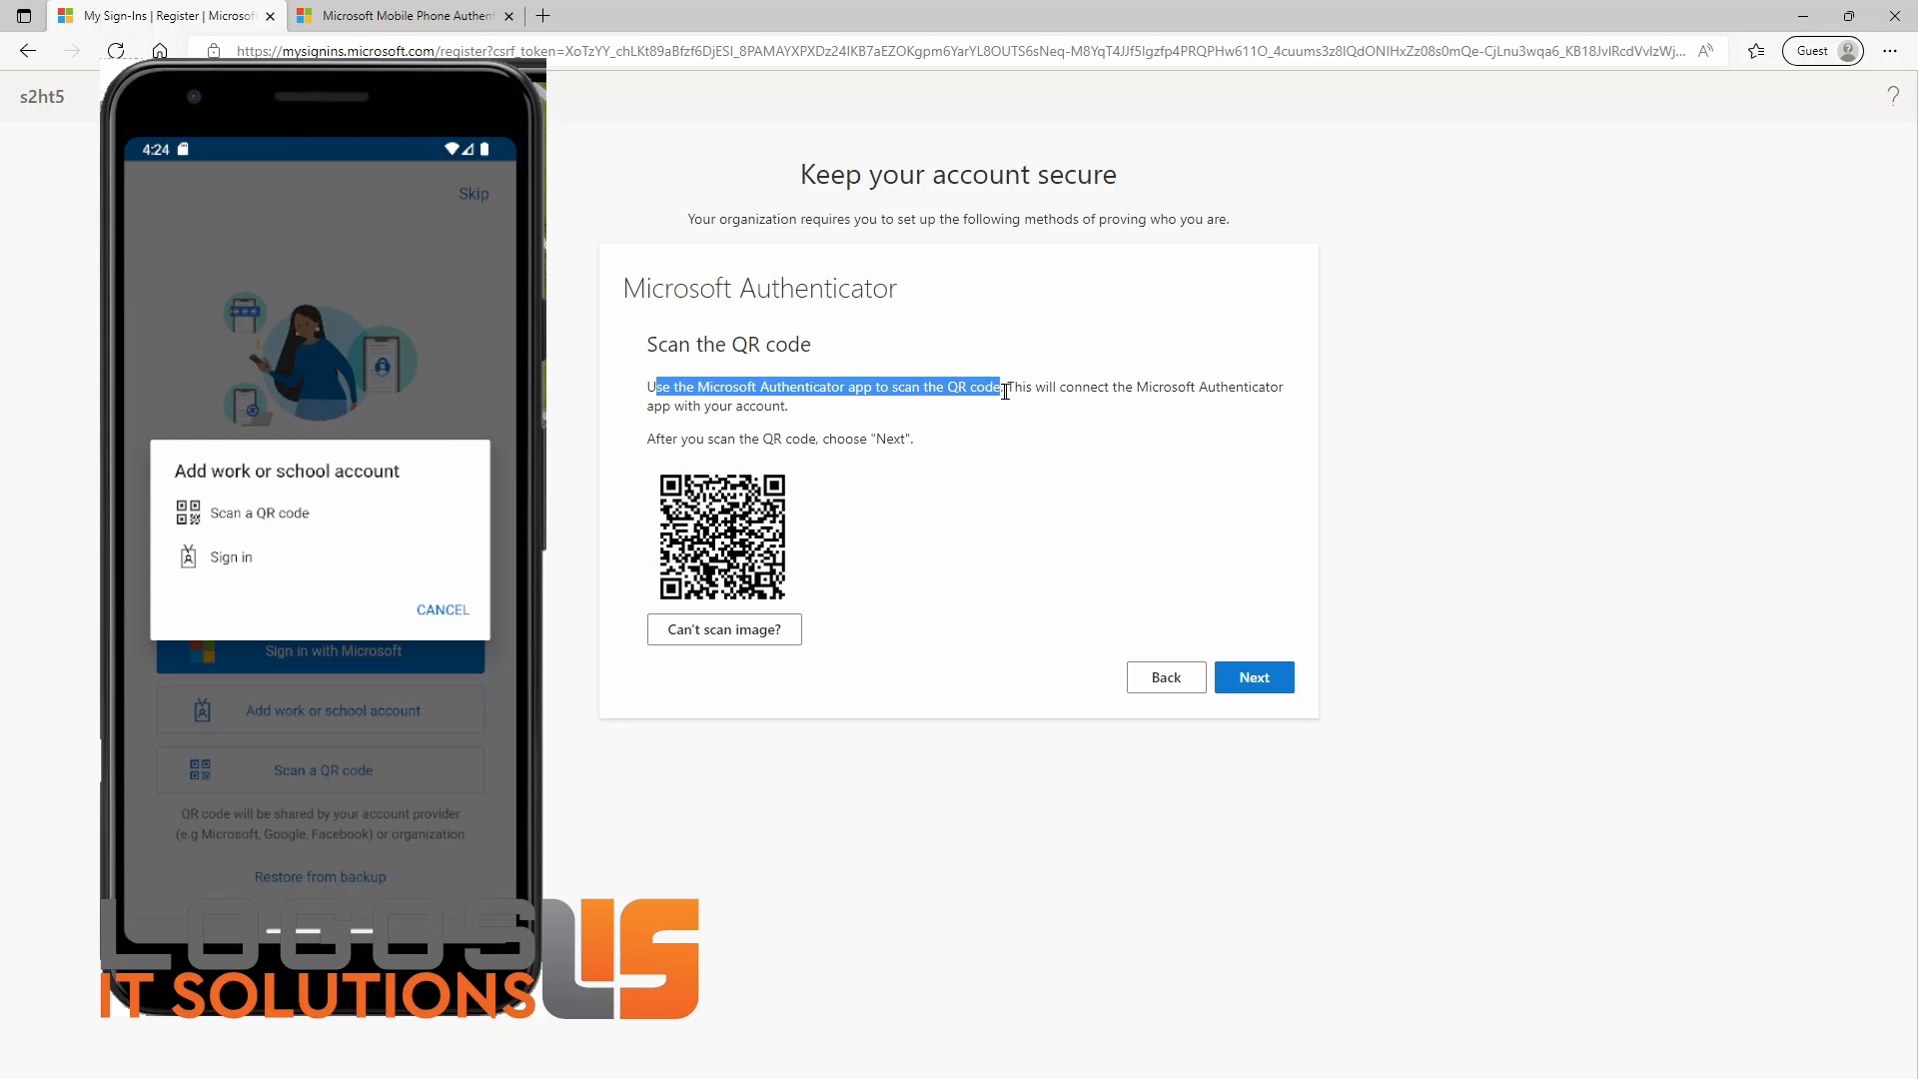
click(1002, 440)
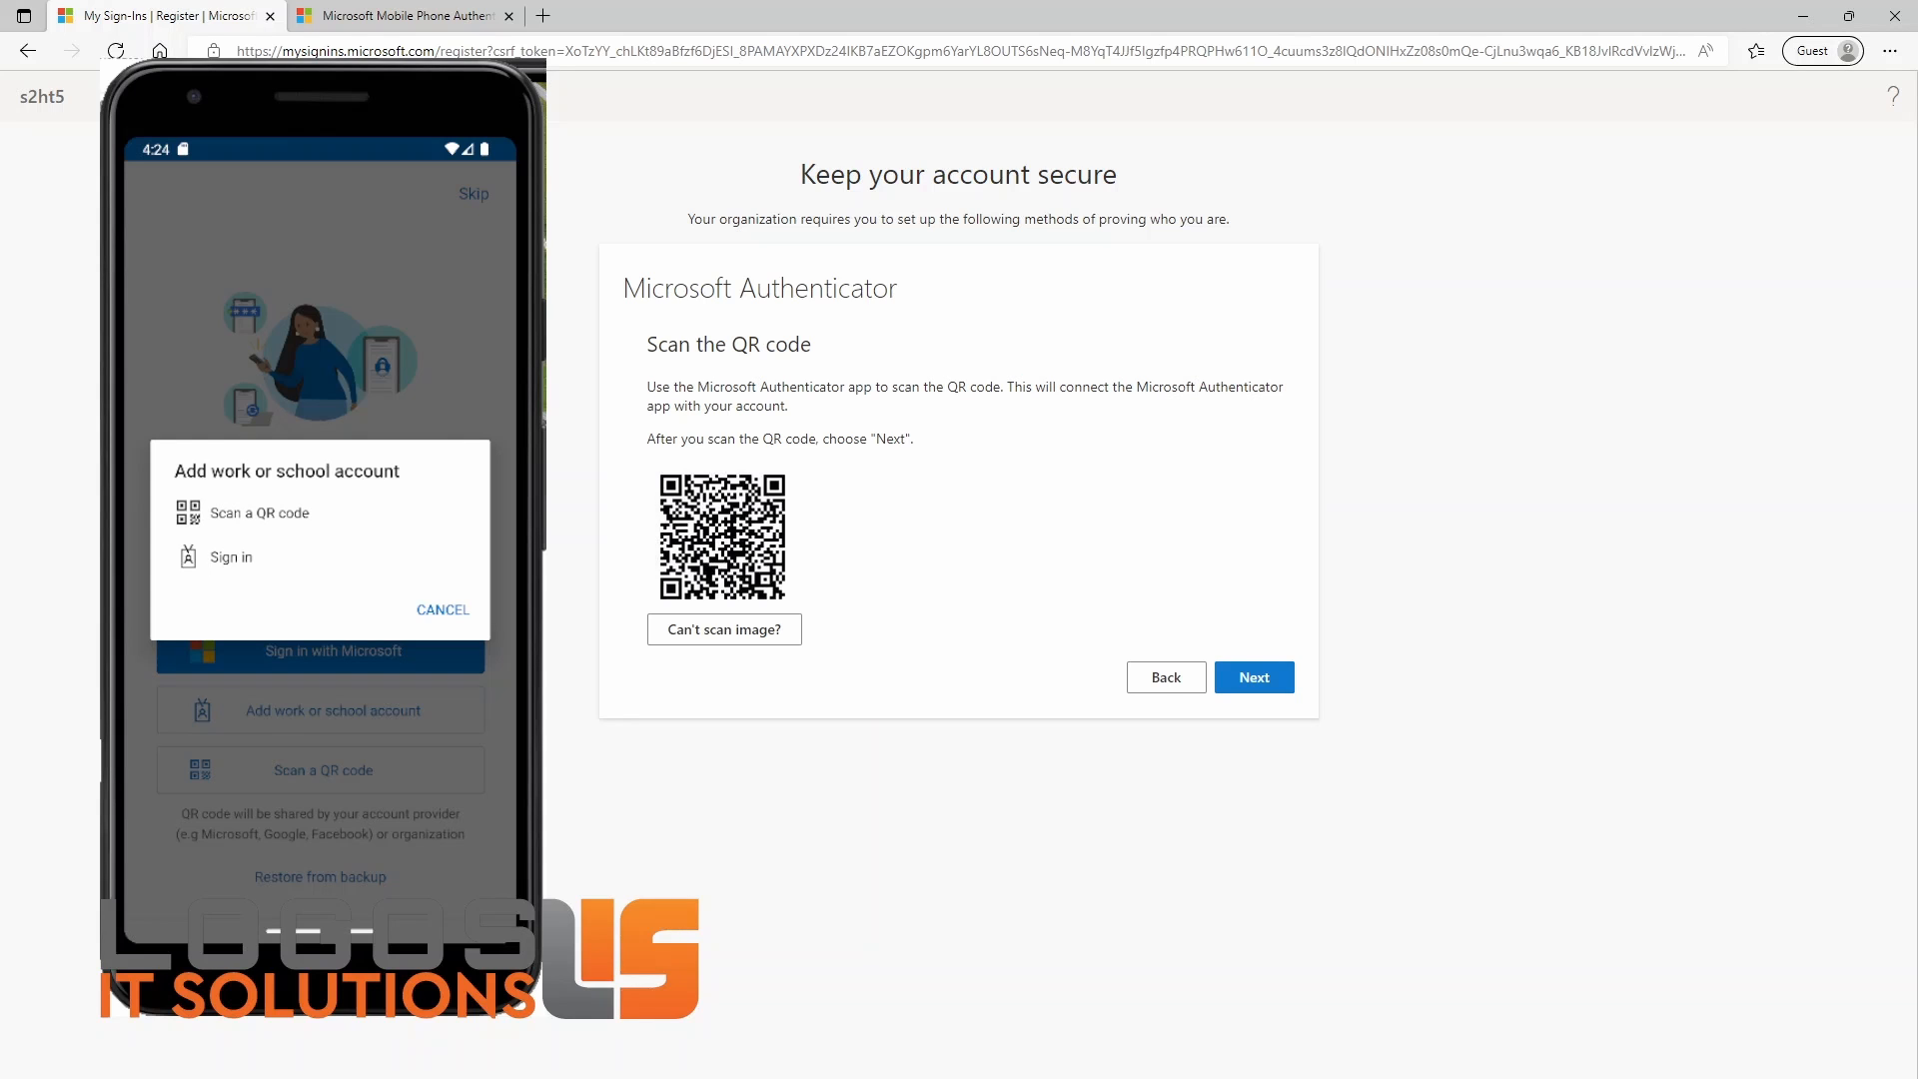
click(278, 519)
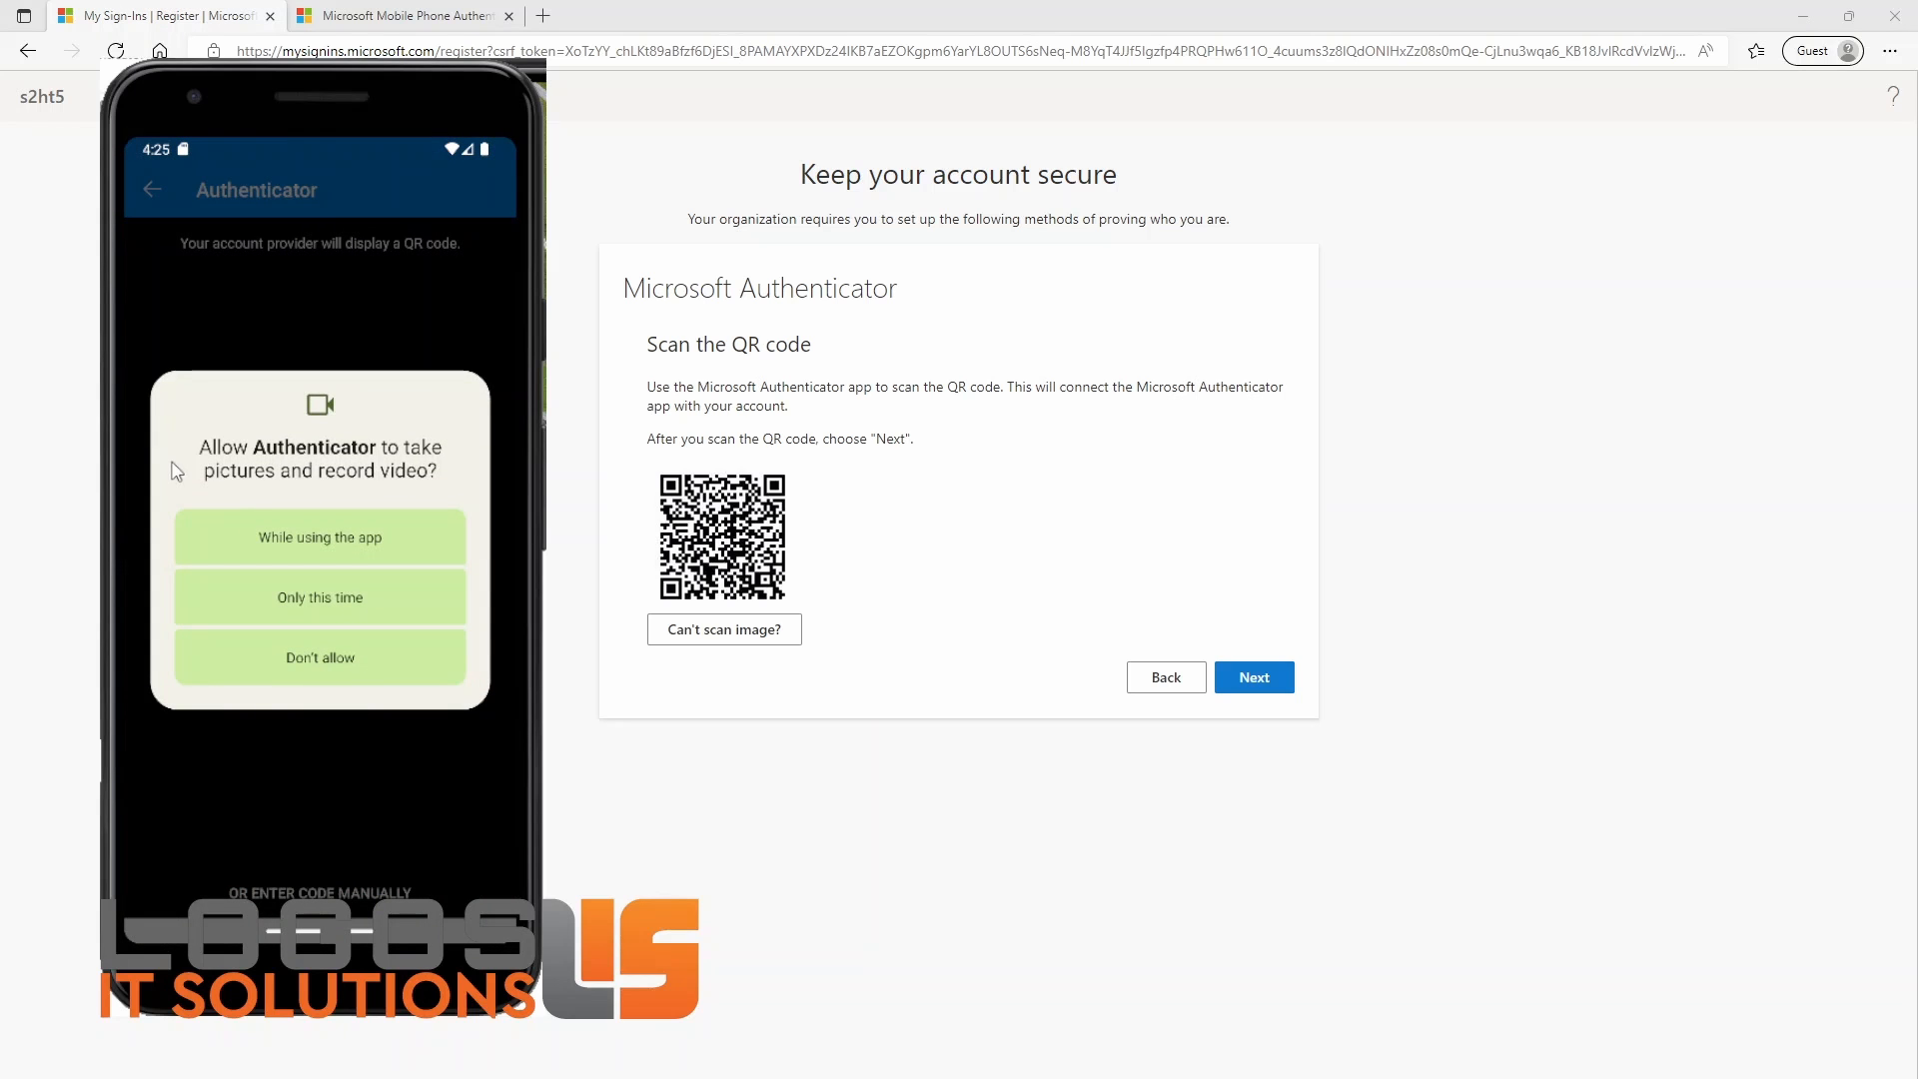
click(330, 605)
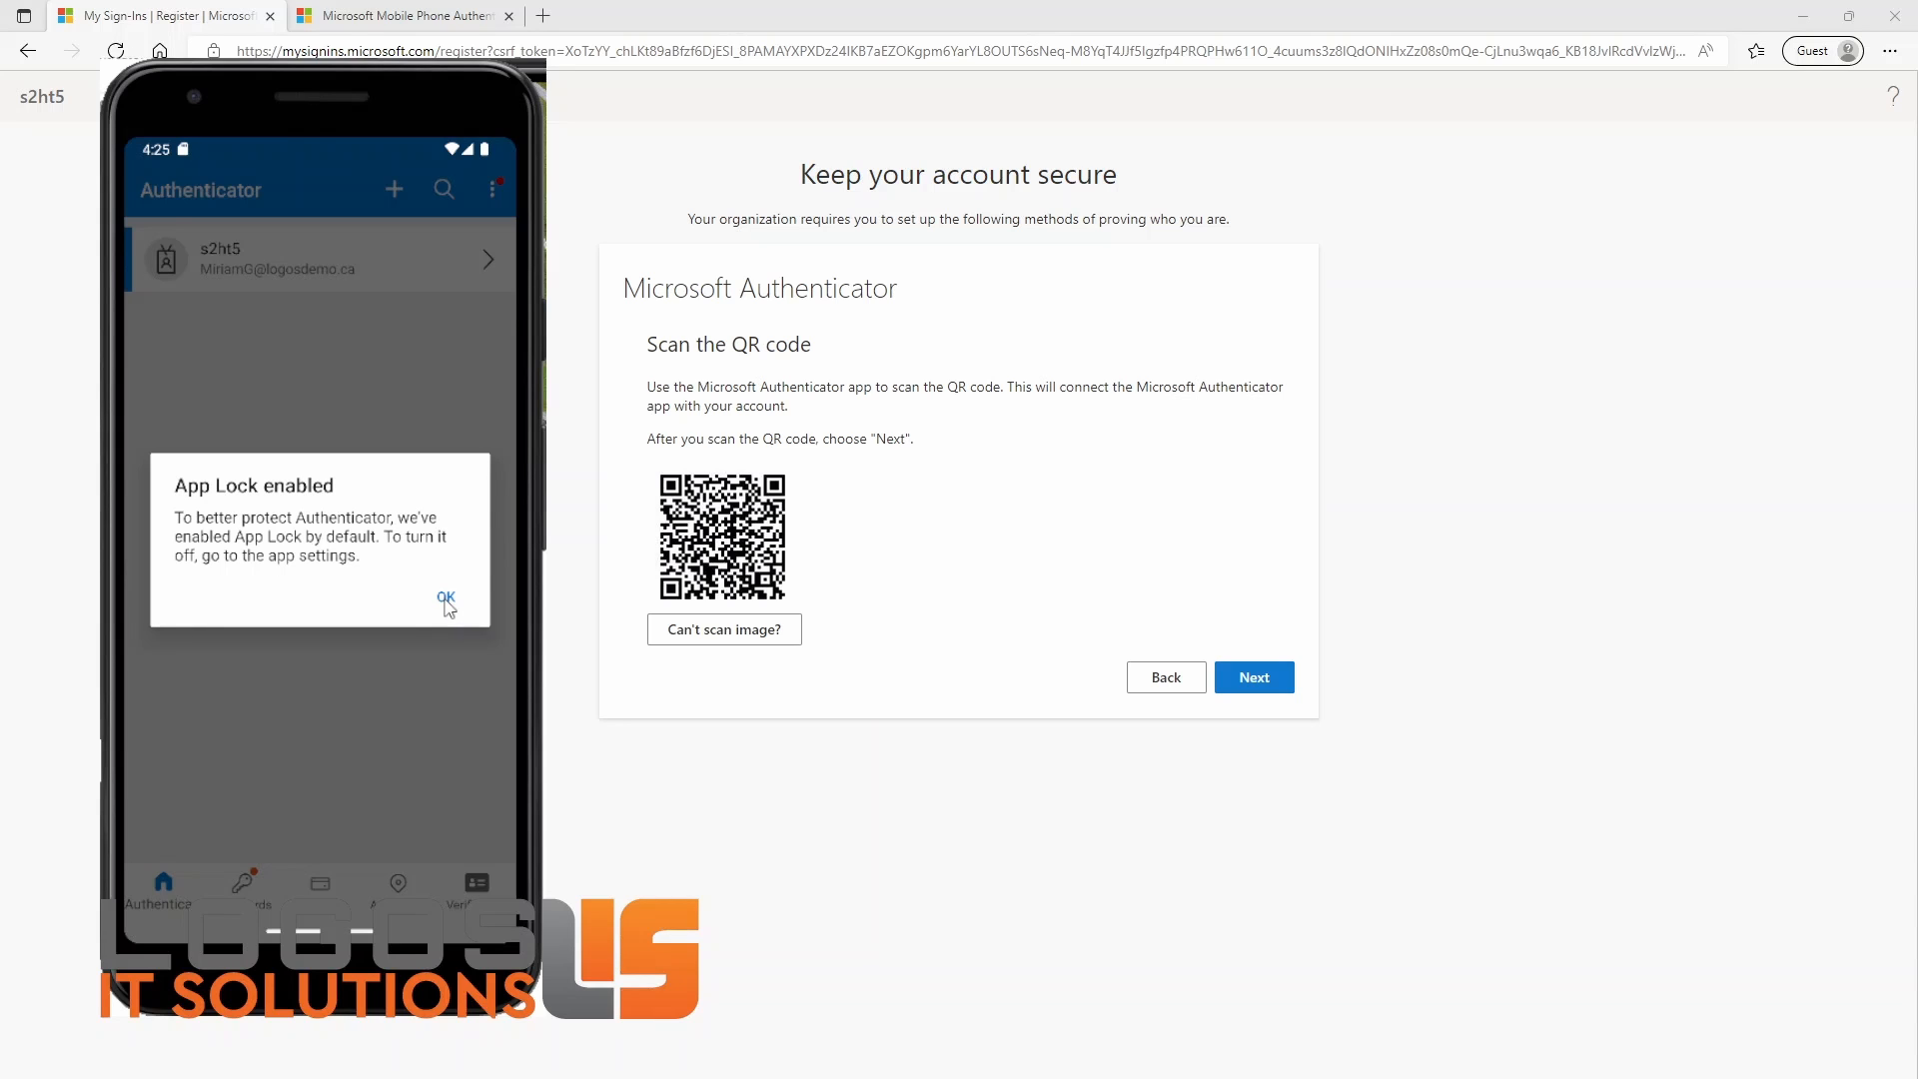
click(445, 599)
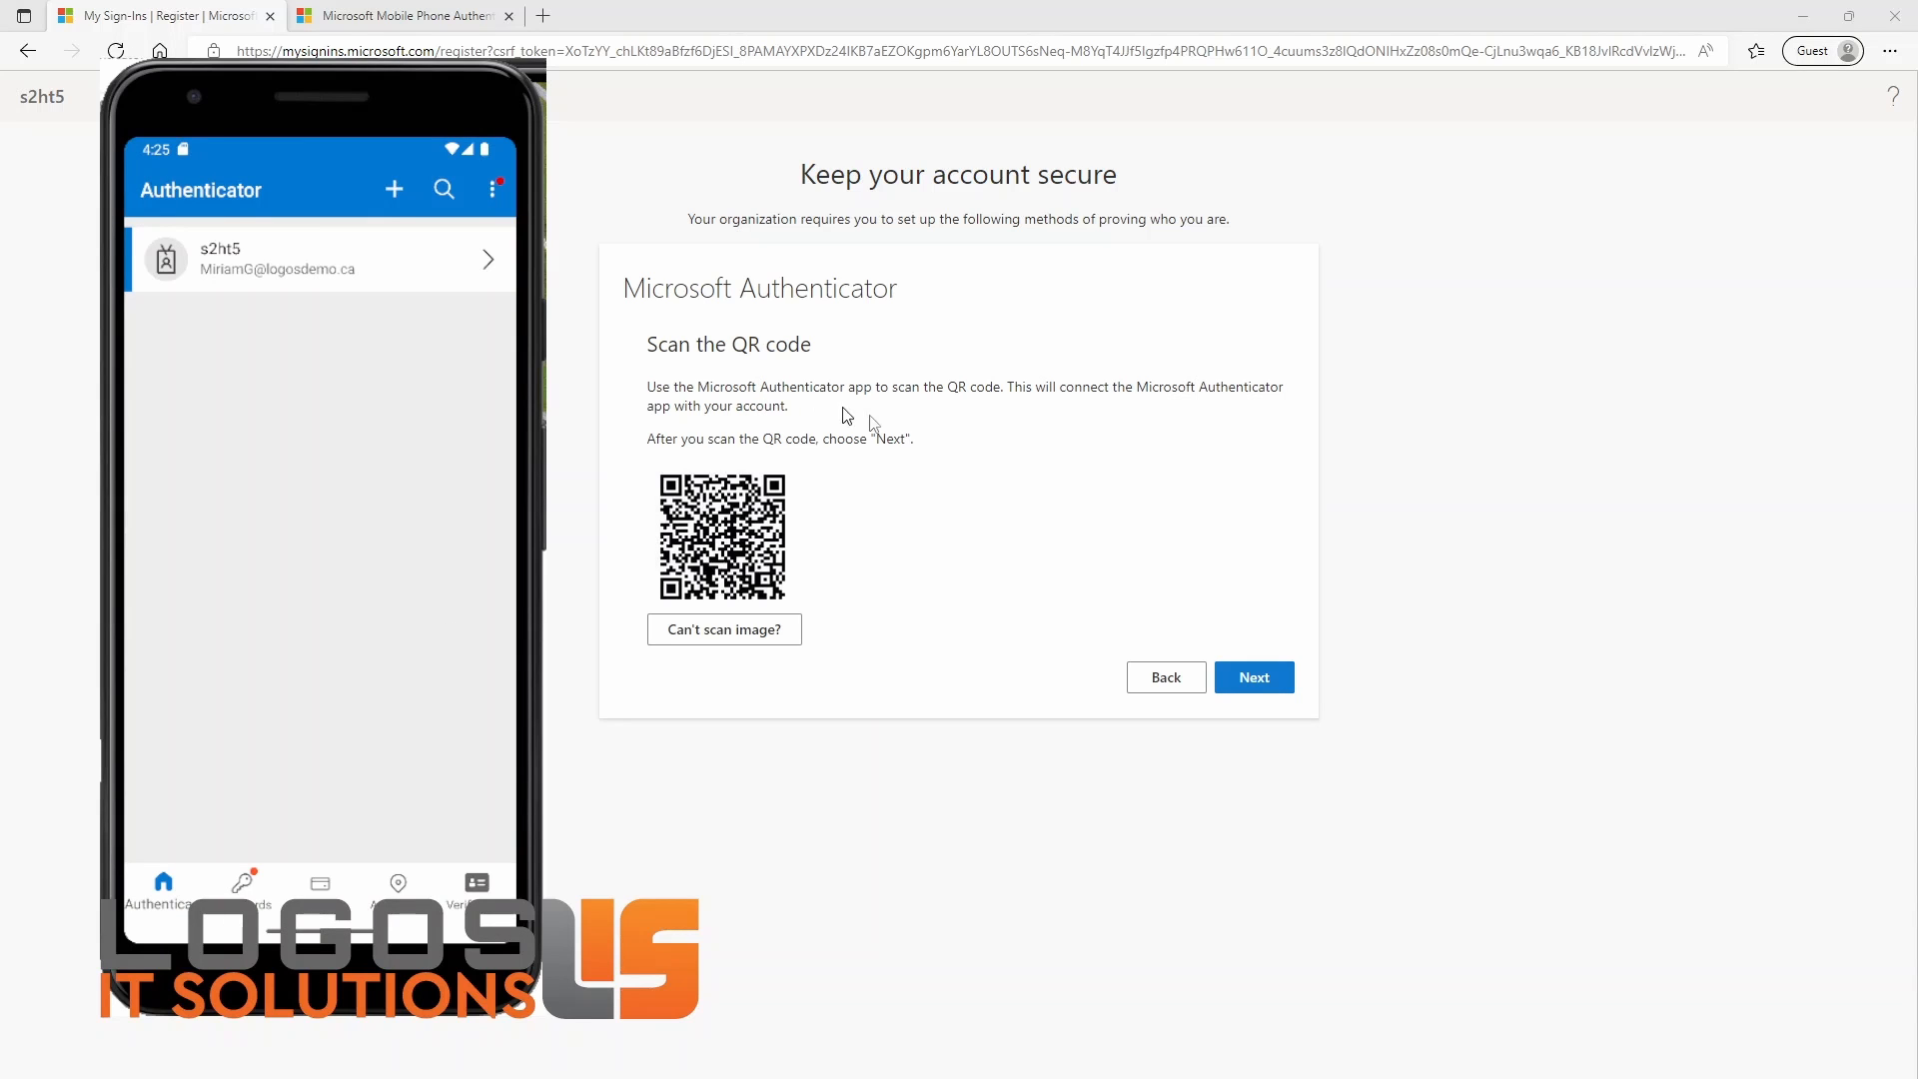
Step: Approve the test sign-in notification in Authenticator and complete the security info registration in the browser
click(1272, 684)
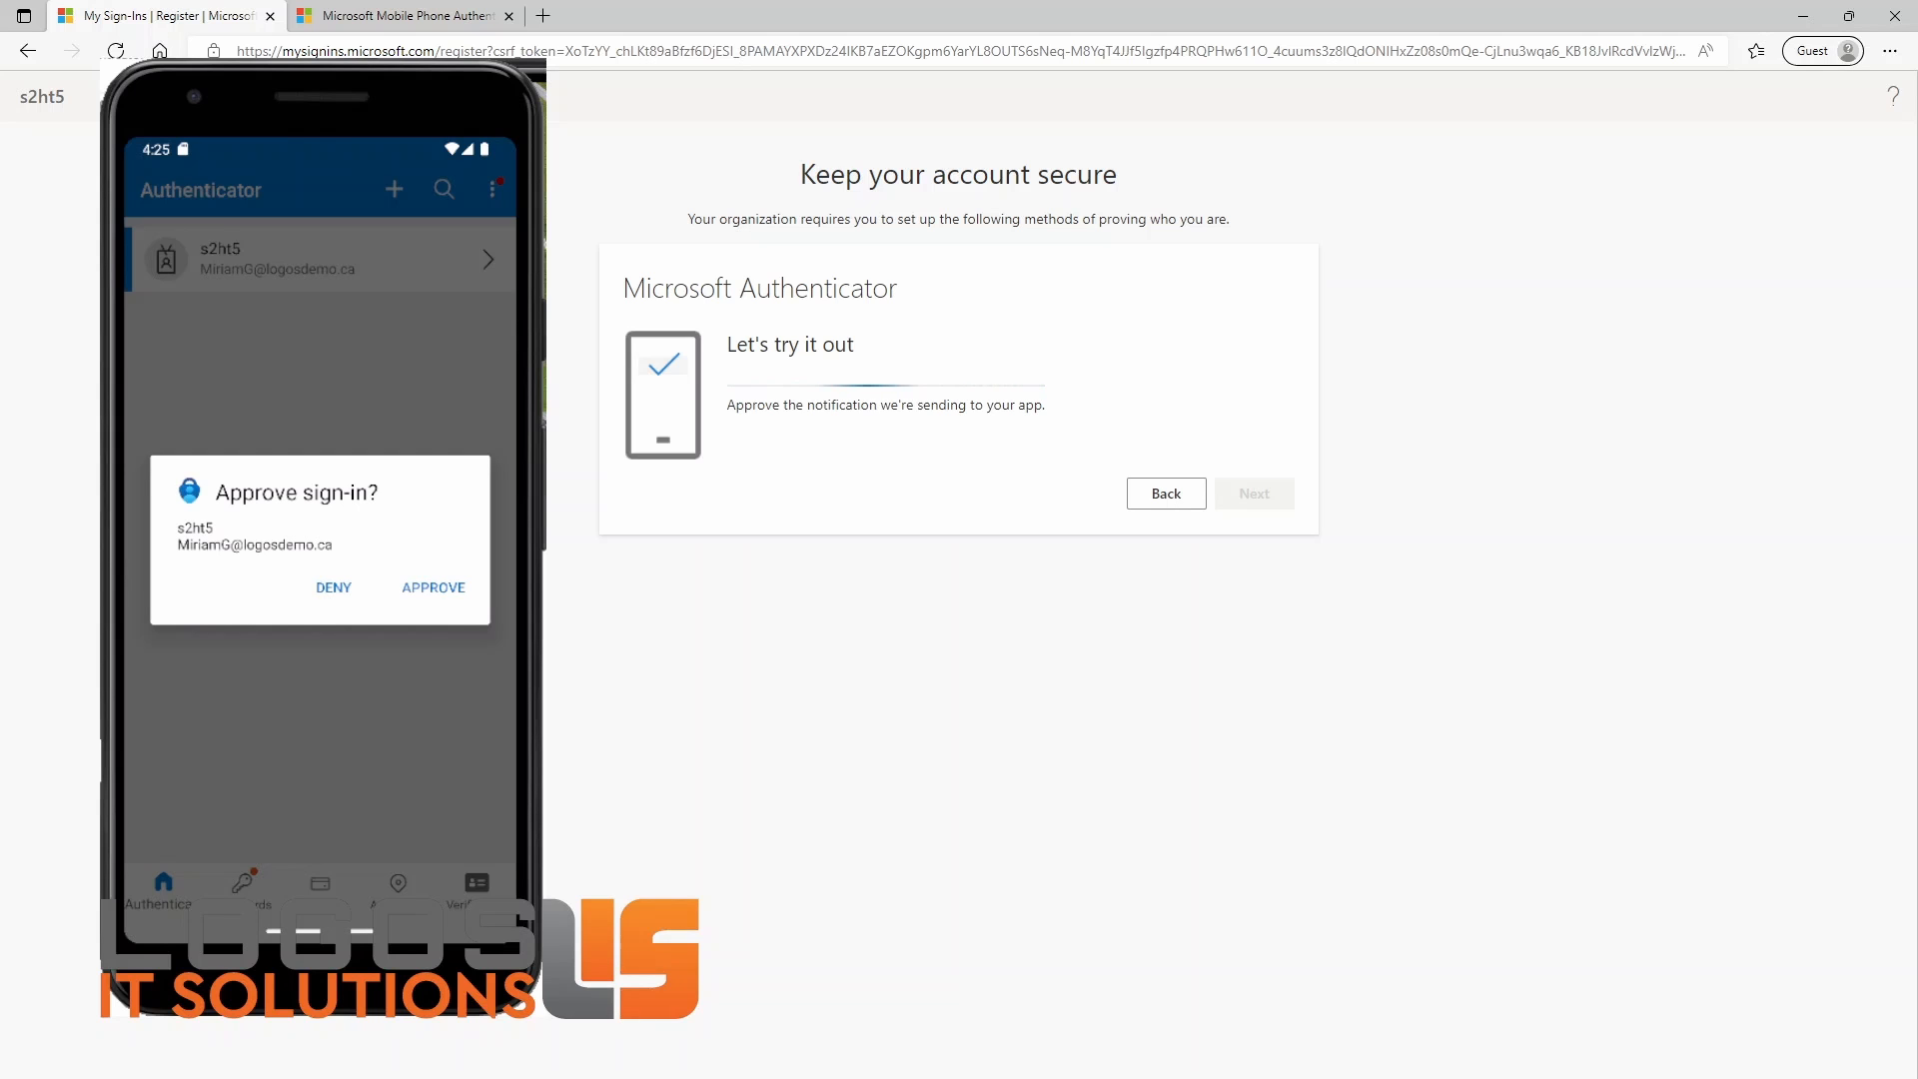
click(448, 588)
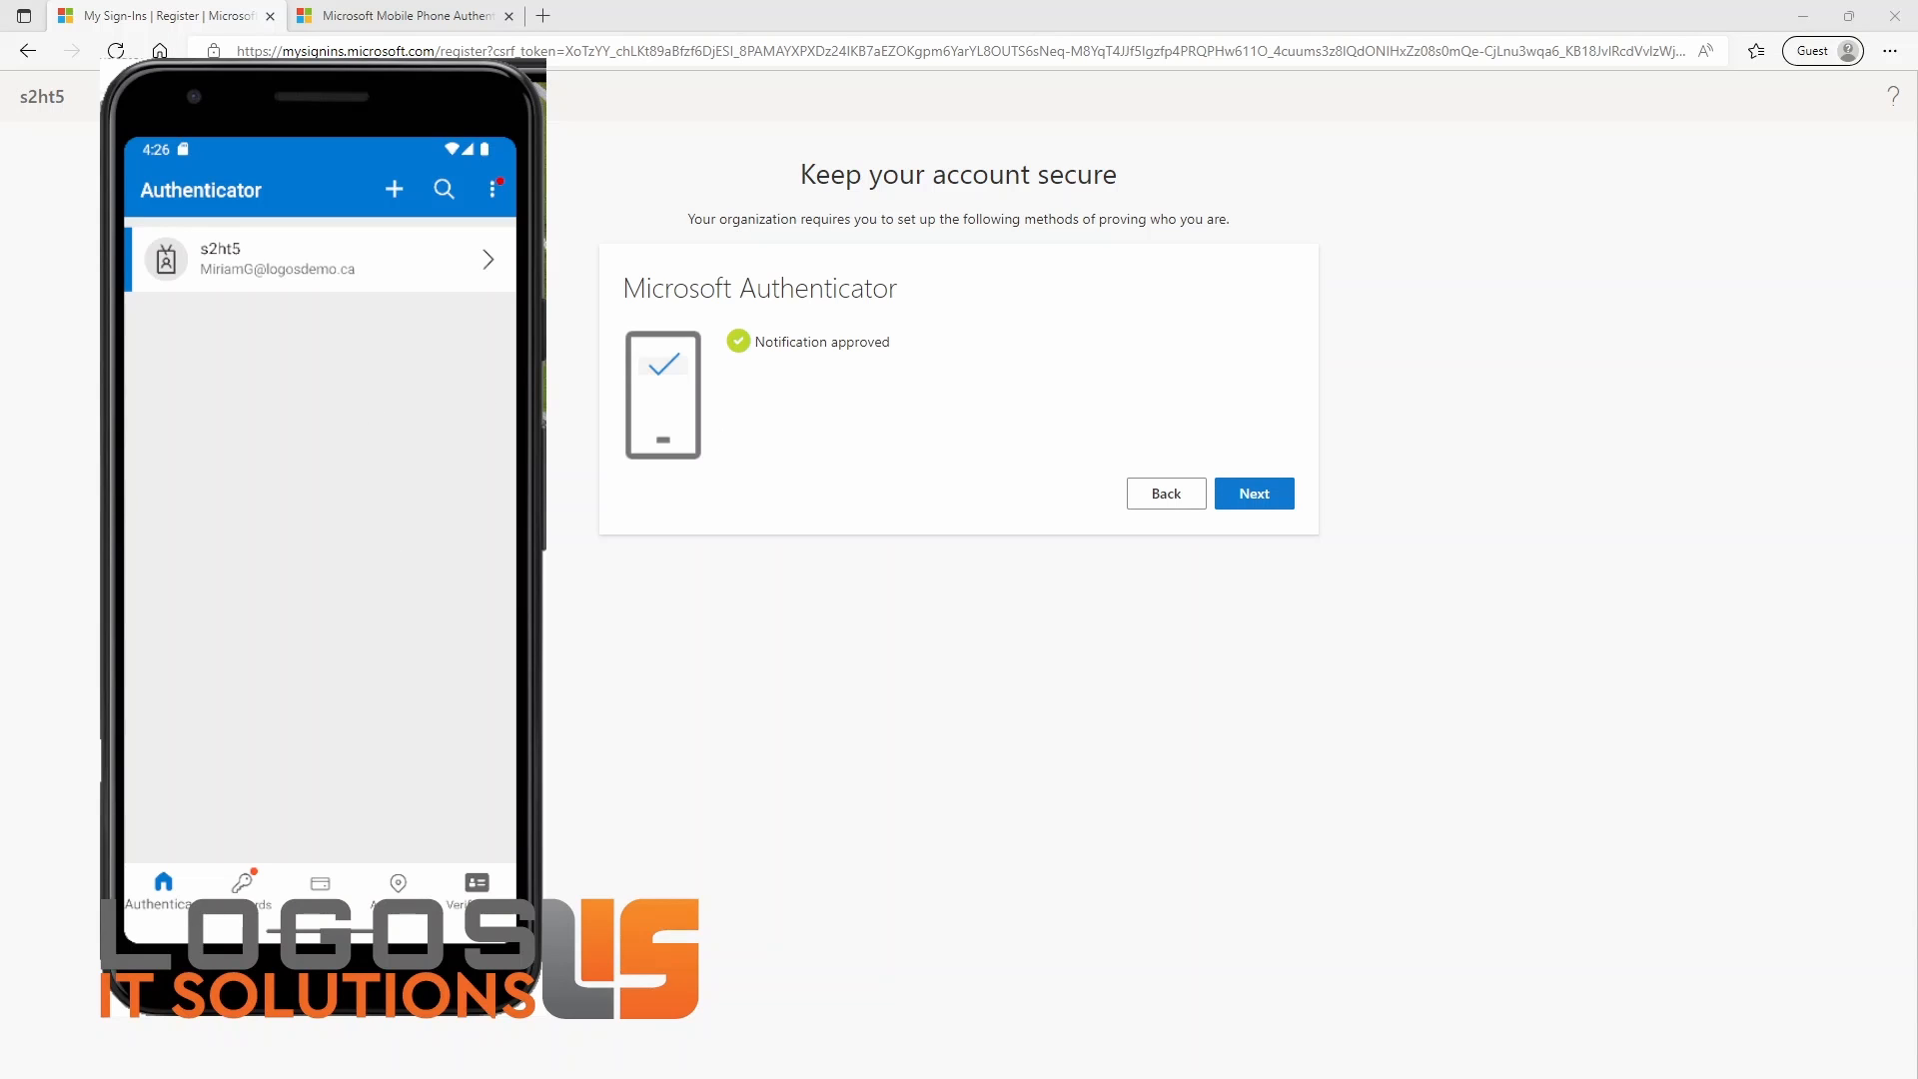
click(1260, 500)
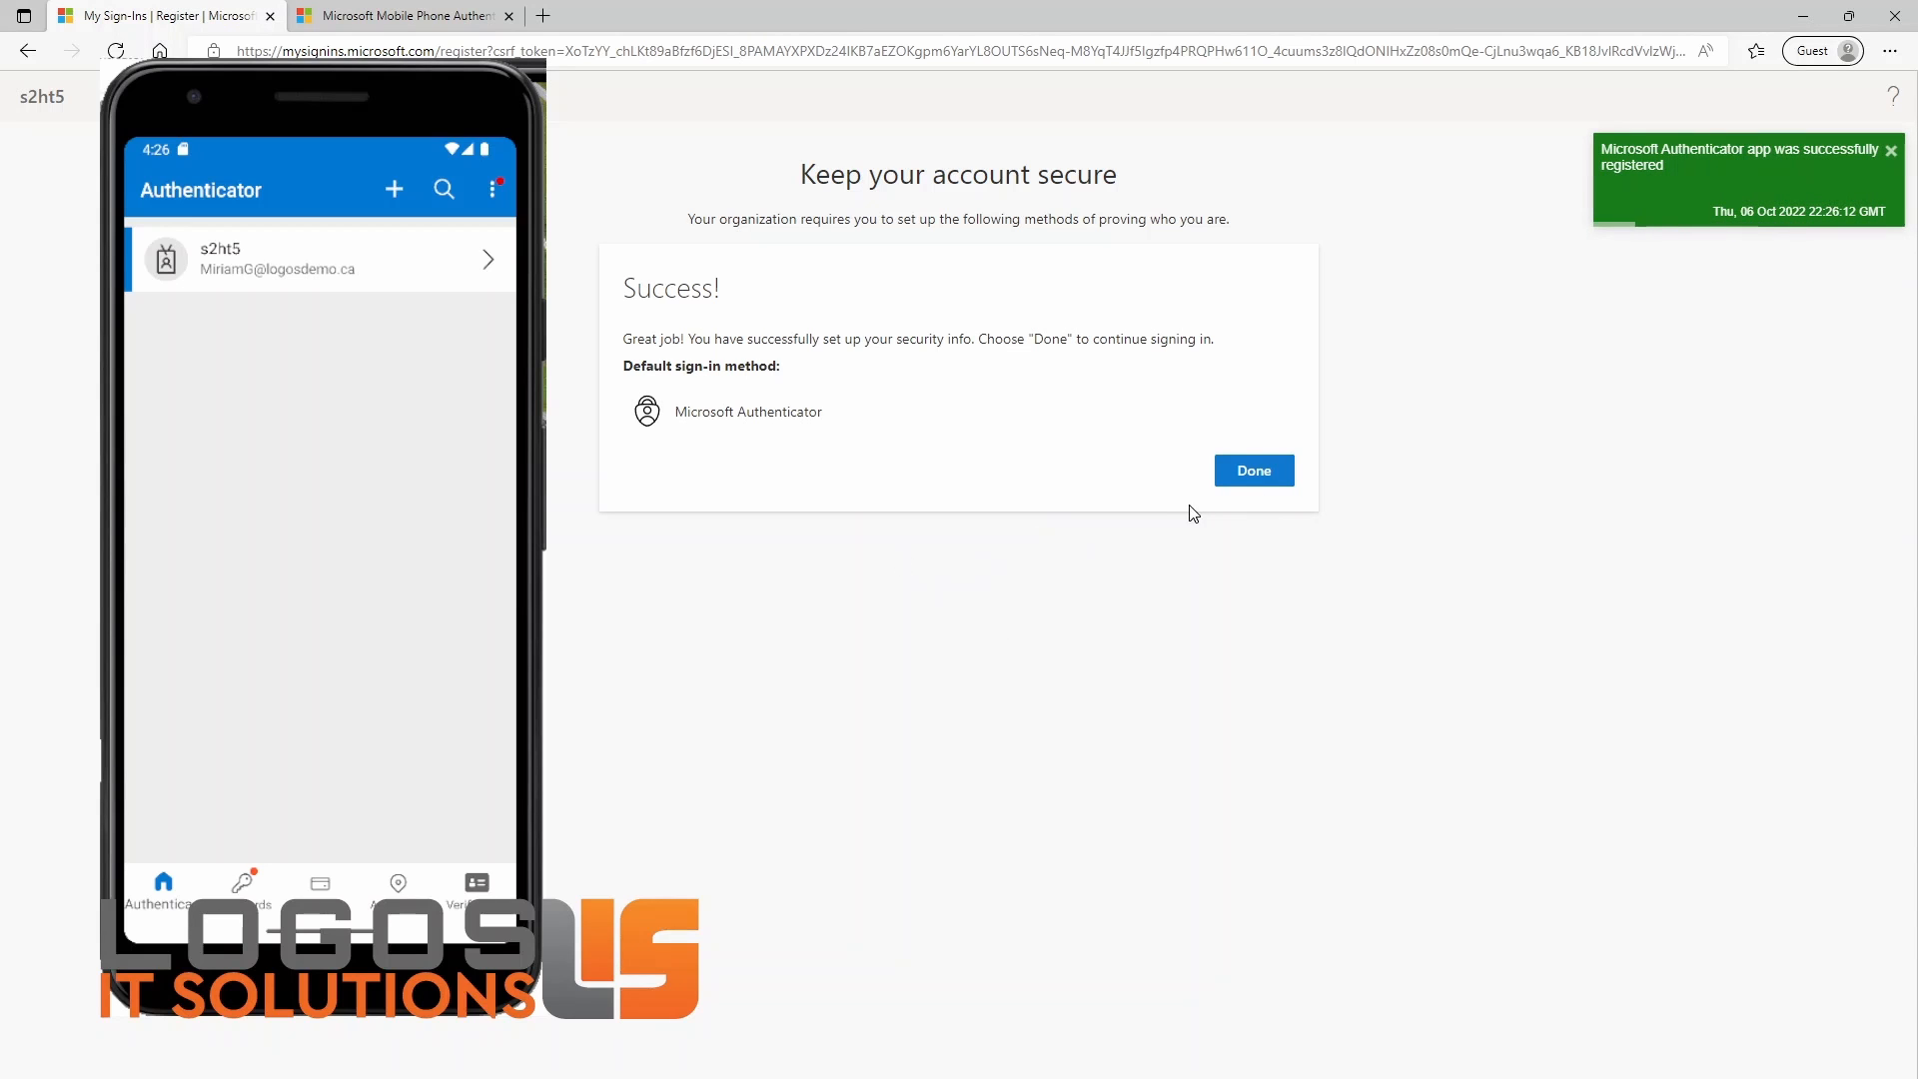
click(1261, 471)
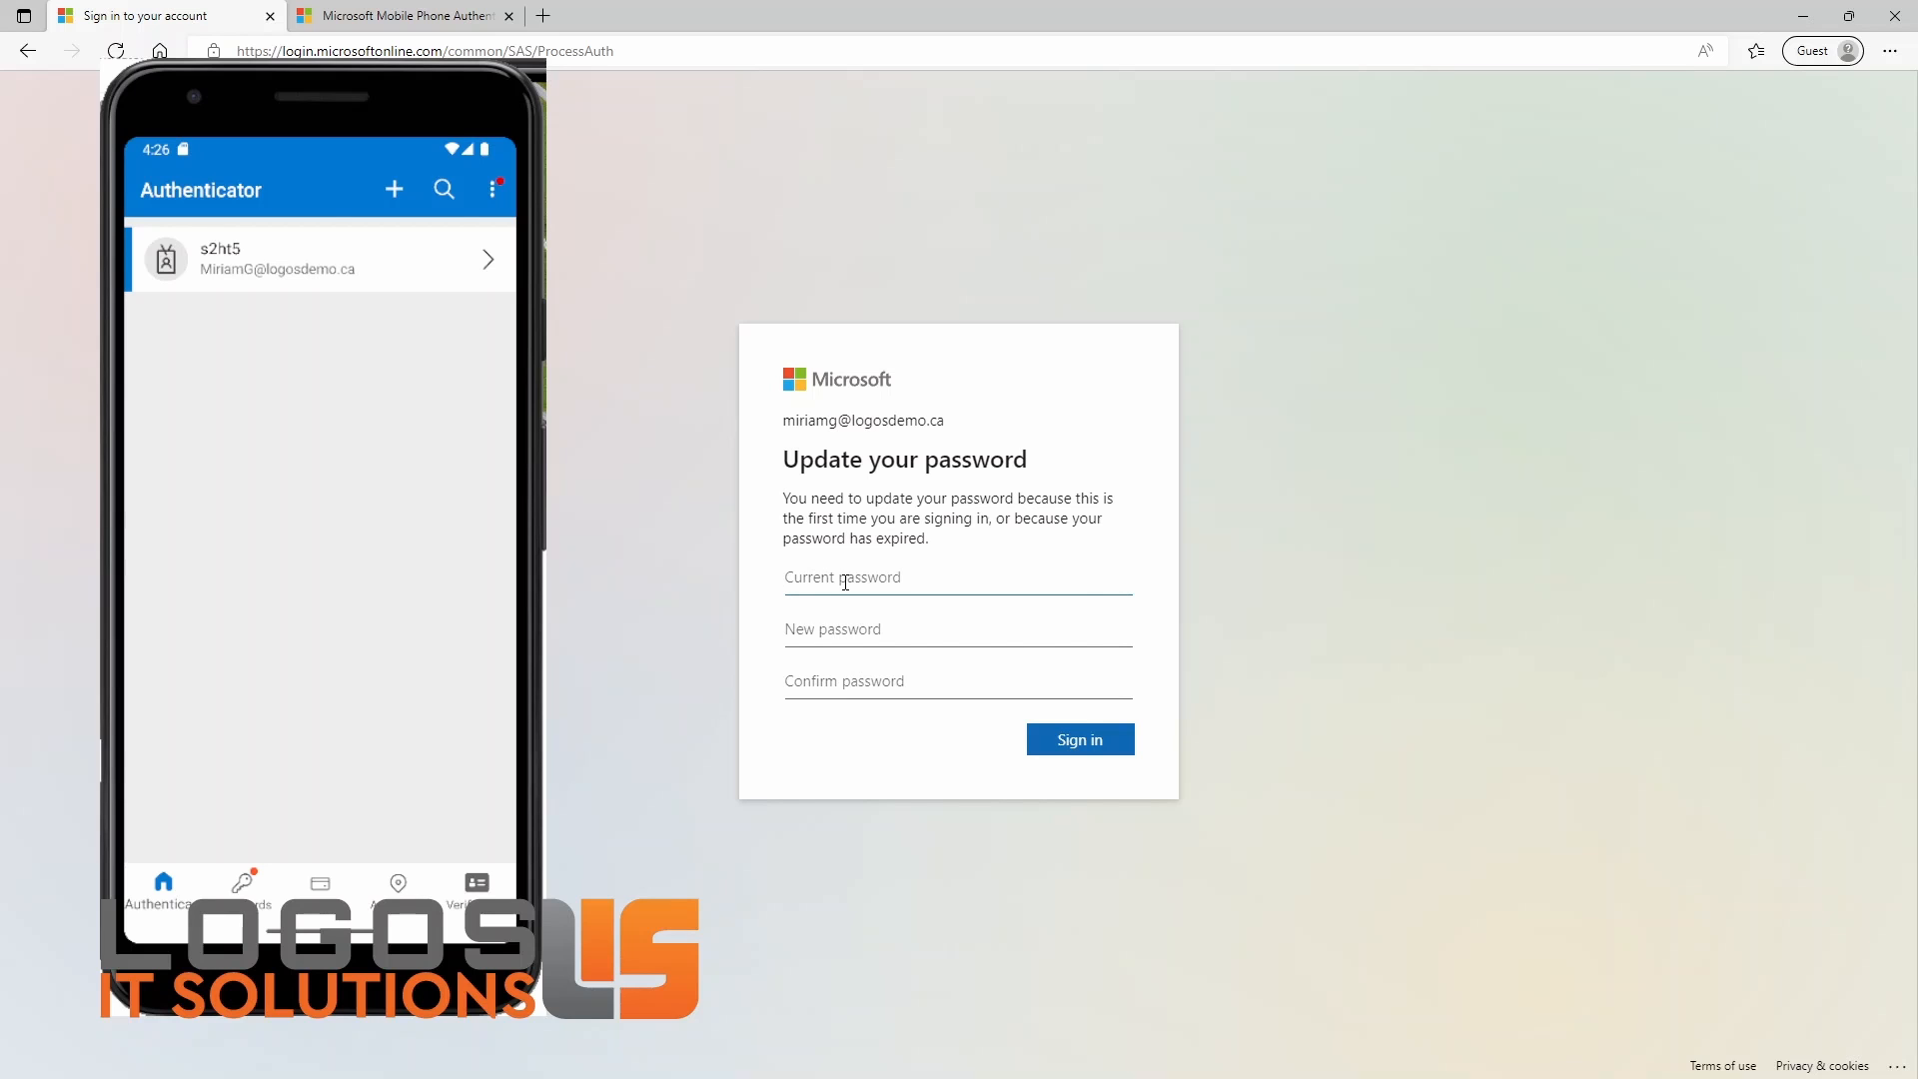
Step: Update the account password by entering the current password and the new password with its confirmation, sign in, and choose to stay signed in
click(845, 582)
click(895, 719)
click(917, 628)
click(918, 629)
click(903, 715)
click(908, 671)
key(super+v)
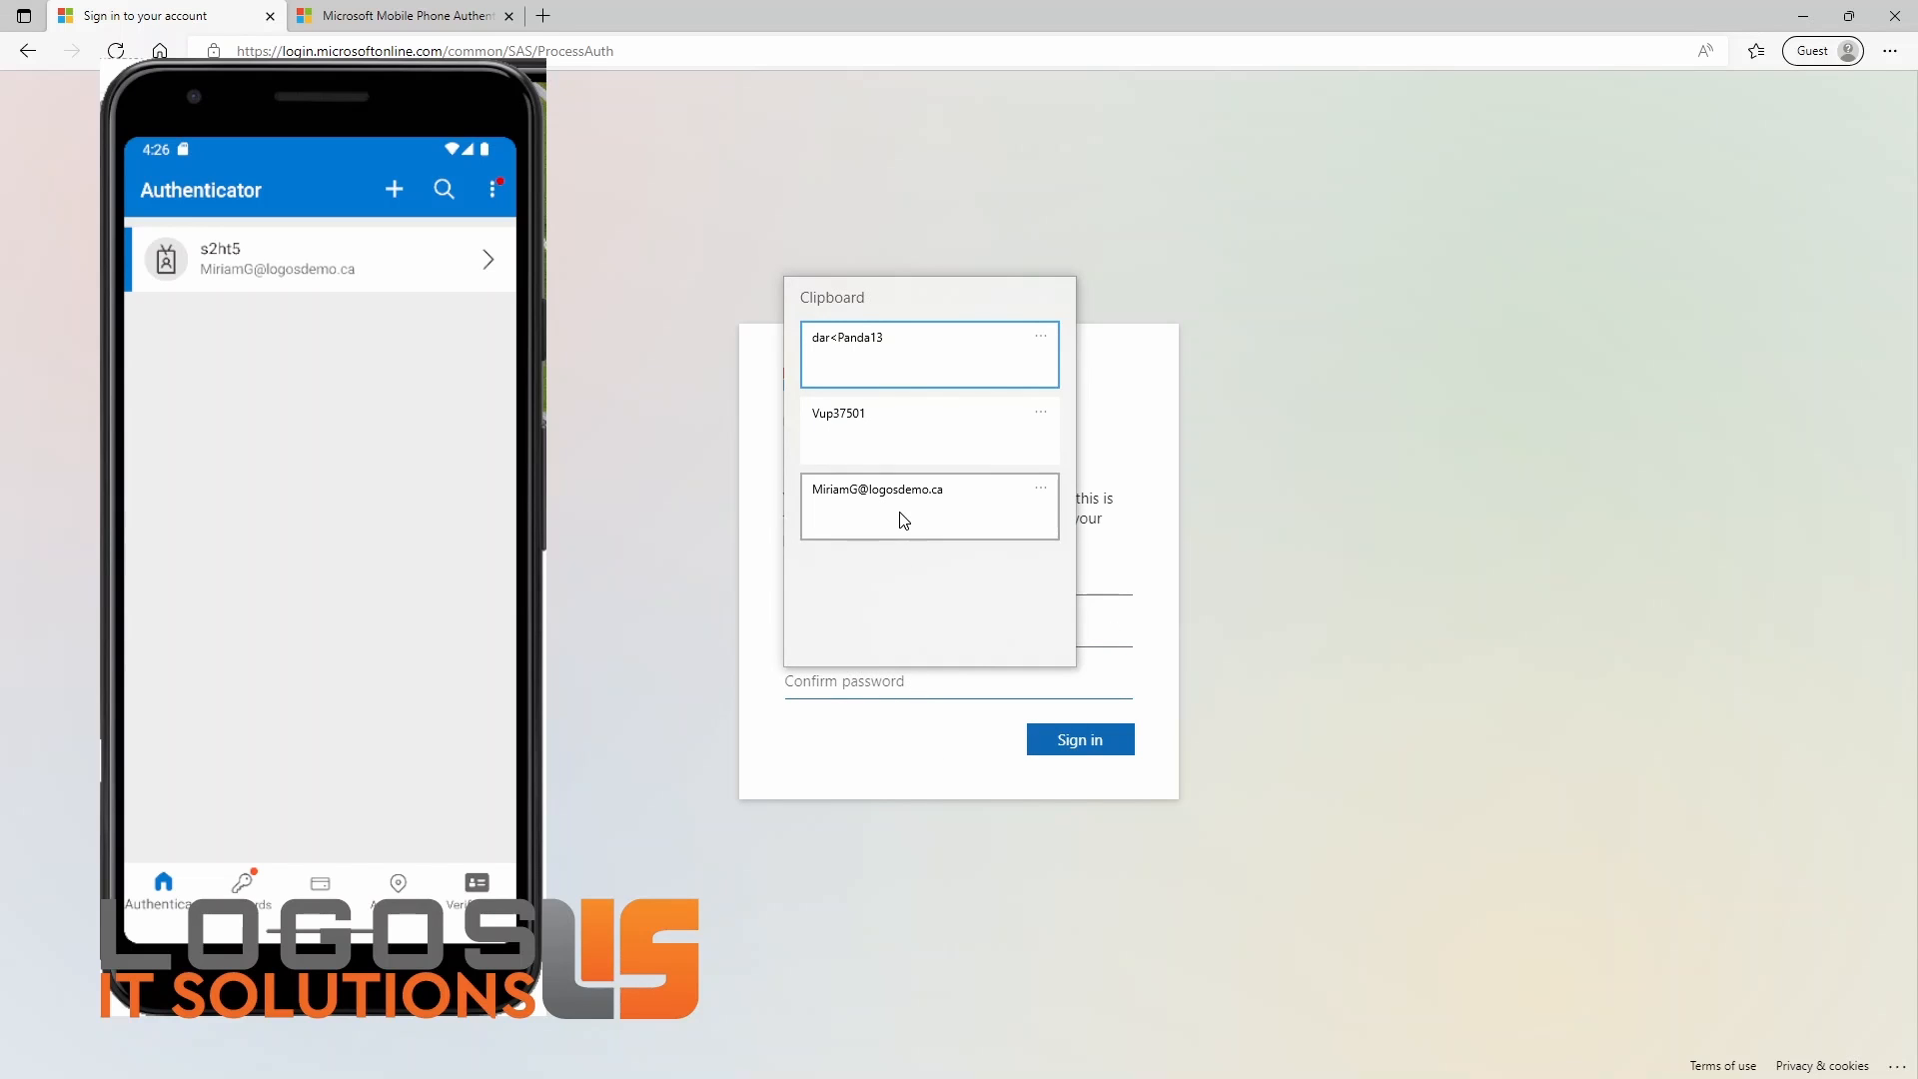
click(885, 372)
click(1082, 740)
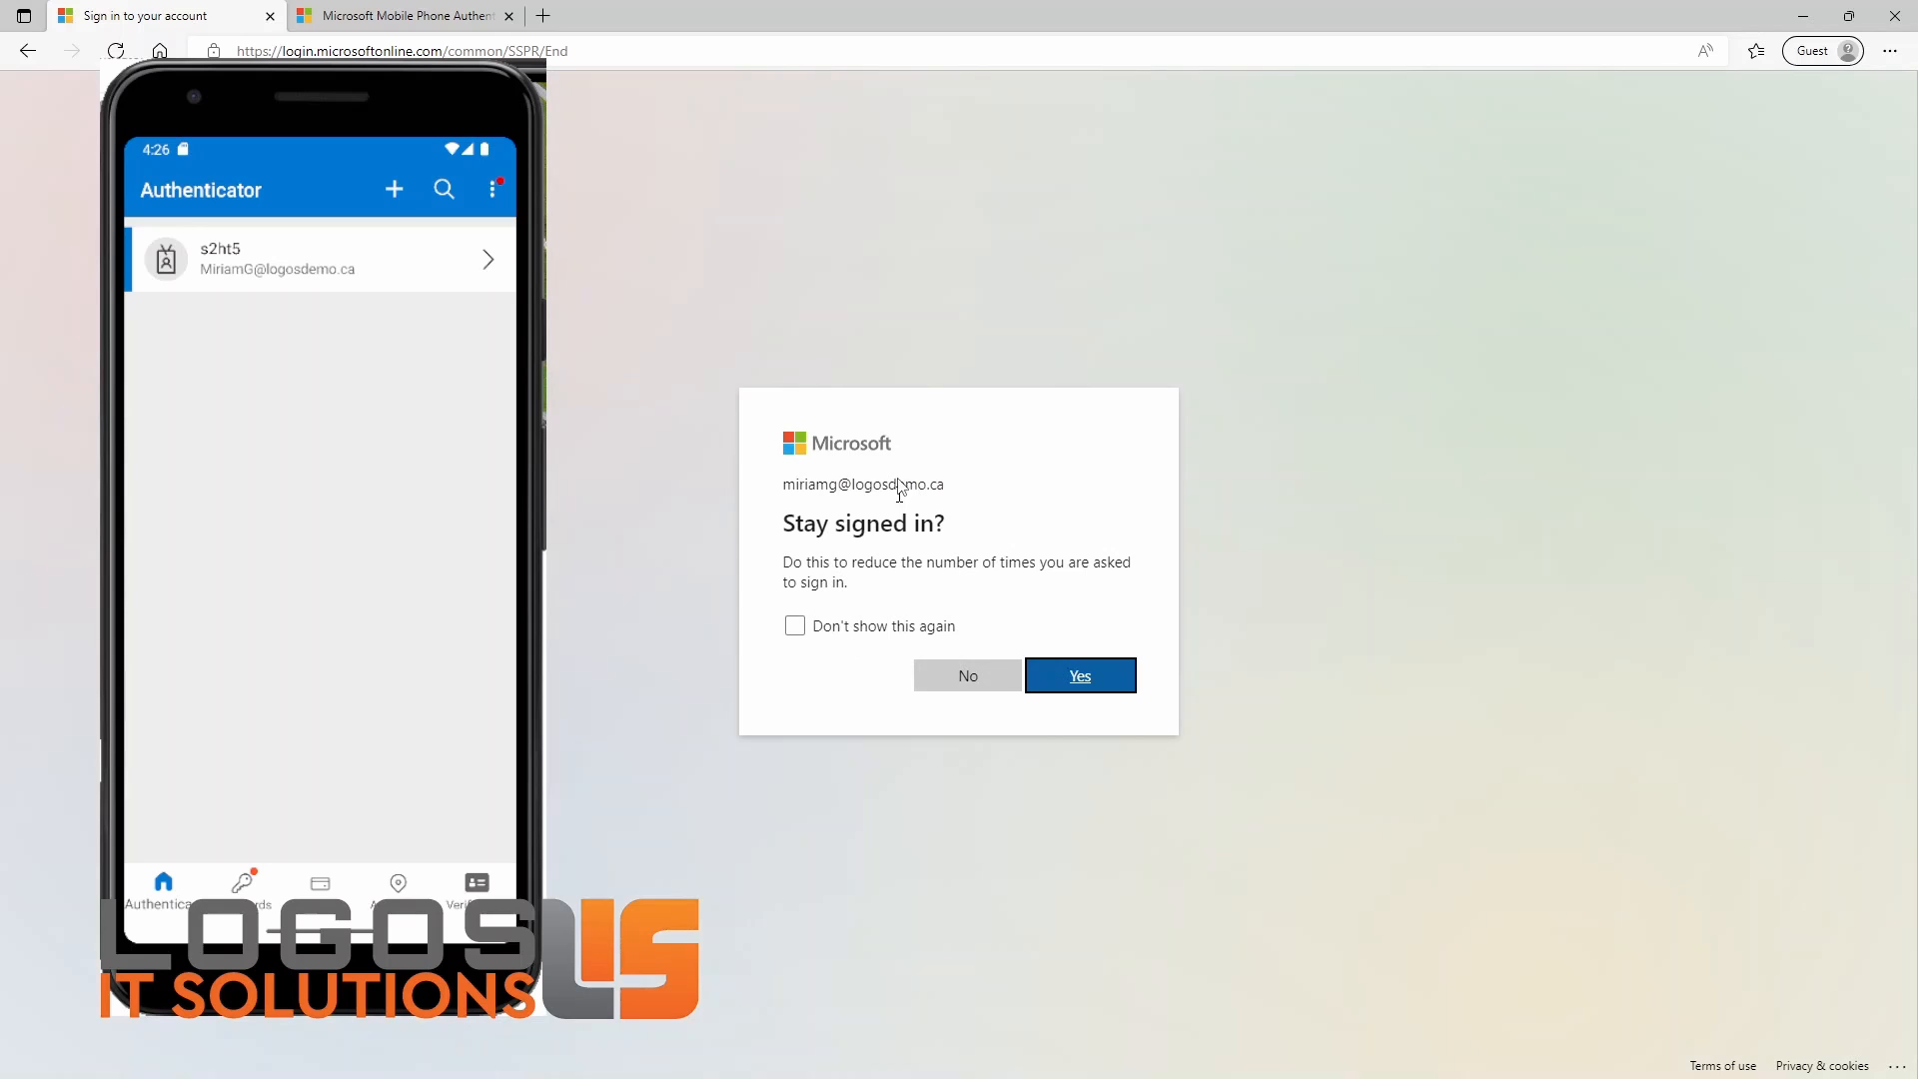
click(1081, 677)
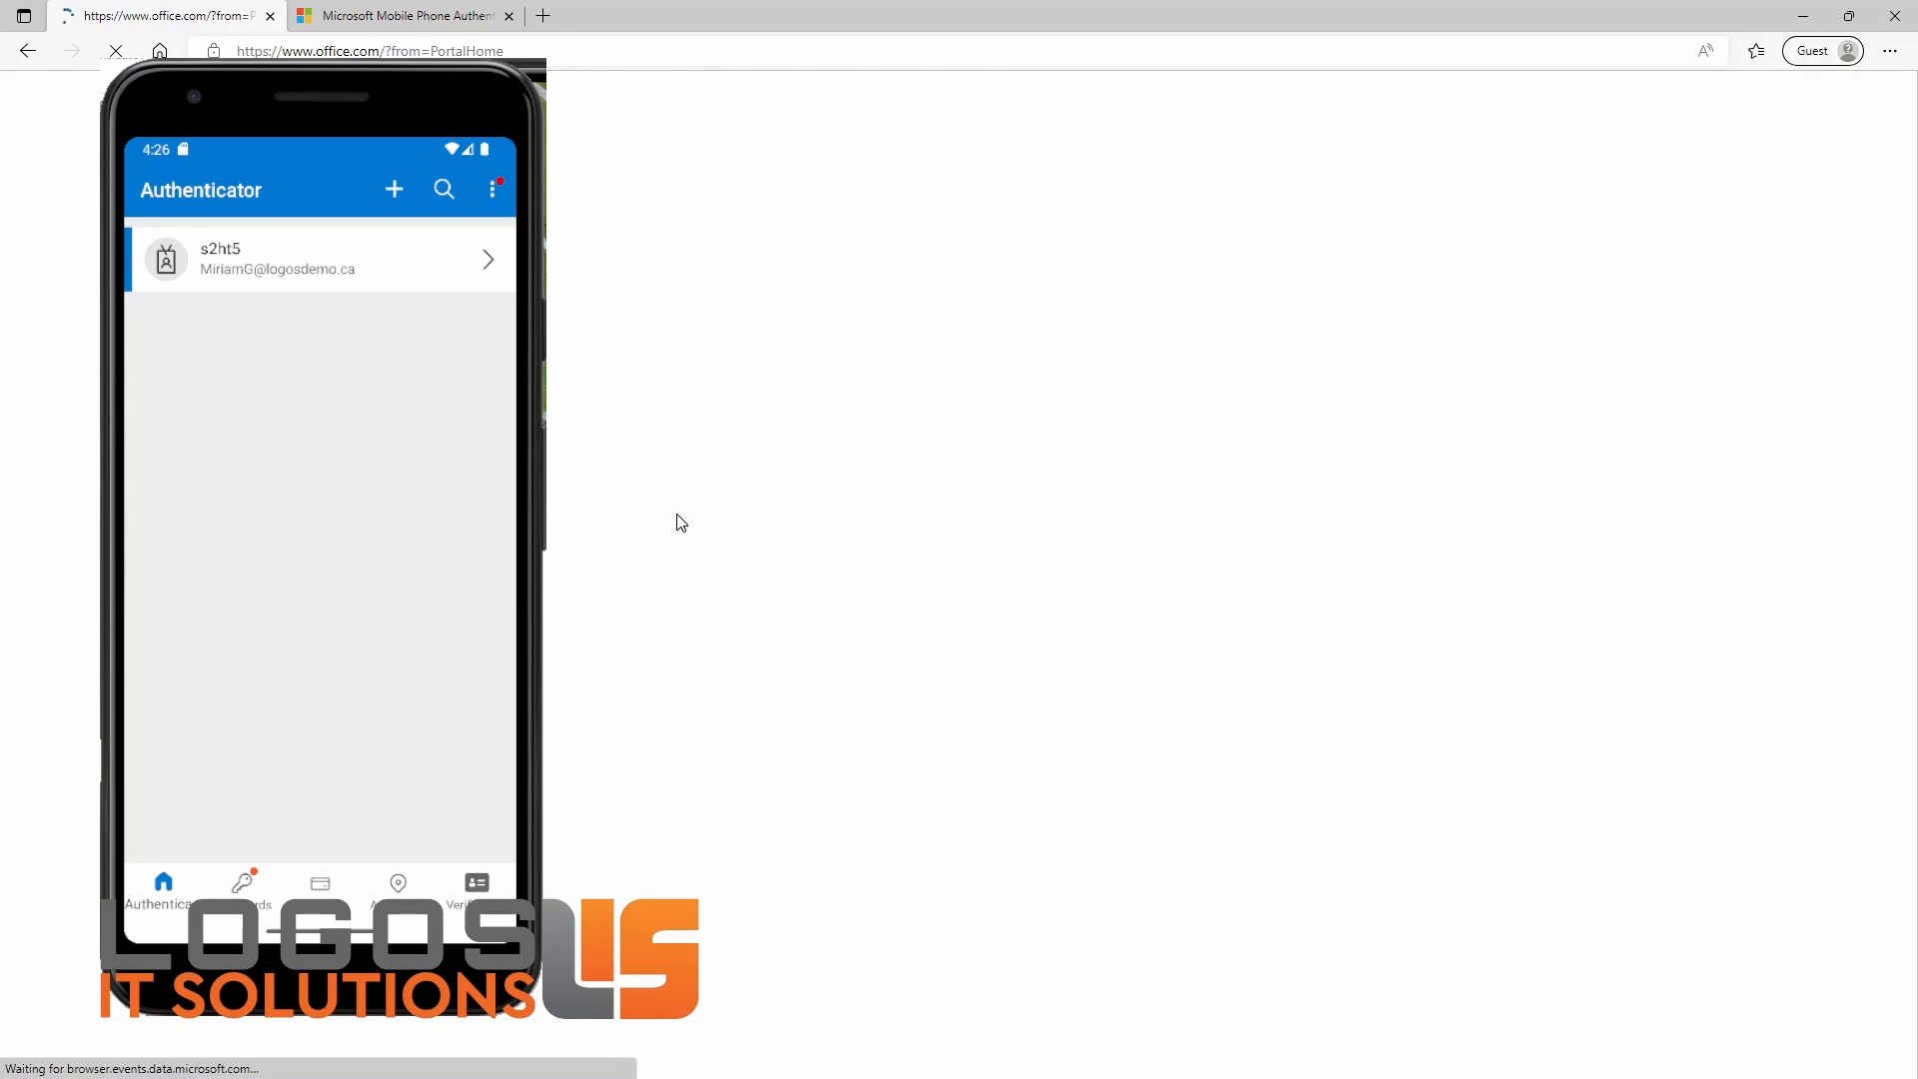